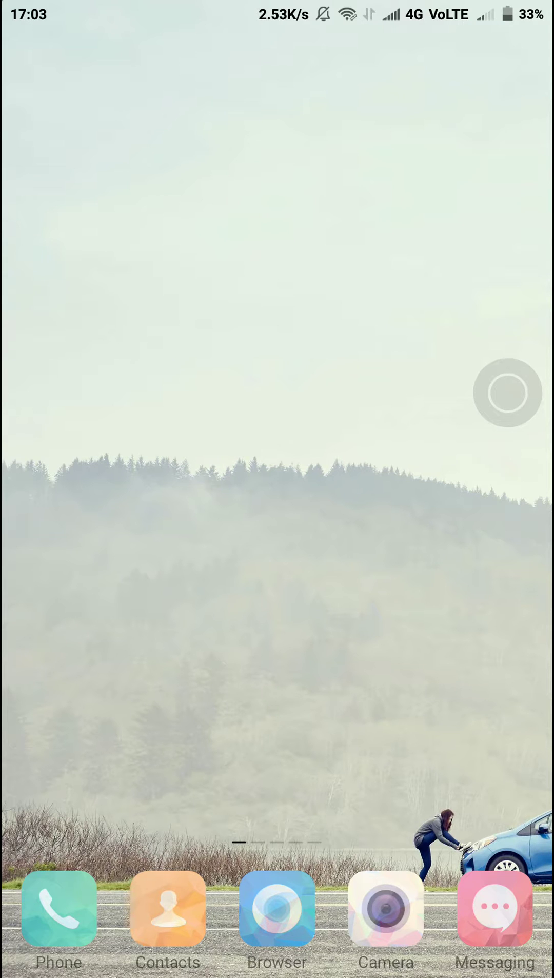
Move the floating Quick ball higher on the right edge and expand and collapse its shortcut ring
{"action": "mouse_move", "coordinate": [507, 392]}
{"action": "left_mouse_down"}
{"action": "mouse_move", "coordinate": [100, 367]}
{"action": "mouse_move", "coordinate": [45, 370]}
{"action": "mouse_move", "coordinate": [63, 382]}
{"action": "mouse_move", "coordinate": [105, 721]}
{"action": "mouse_move", "coordinate": [442, 689]}
{"action": "mouse_move", "coordinate": [504, 473]}
{"action": "mouse_move", "coordinate": [508, 266]}
{"action": "mouse_move", "coordinate": [191, 290]}
{"action": "mouse_move", "coordinate": [66, 169]}
{"action": "mouse_move", "coordinate": [61, 87]}
{"action": "mouse_move", "coordinate": [45, 208]}
{"action": "mouse_move", "coordinate": [53, 190]}
{"action": "mouse_move", "coordinate": [48, 208]}
{"action": "mouse_move", "coordinate": [70, 487]}
{"action": "mouse_move", "coordinate": [21, 846]}
{"action": "mouse_move", "coordinate": [43, 769]}
{"action": "mouse_move", "coordinate": [504, 745]}
{"action": "mouse_move", "coordinate": [498, 580]}
{"action": "mouse_move", "coordinate": [504, 180]}
{"action": "mouse_move", "coordinate": [508, 209]}
{"action": "left_mouse_up"}
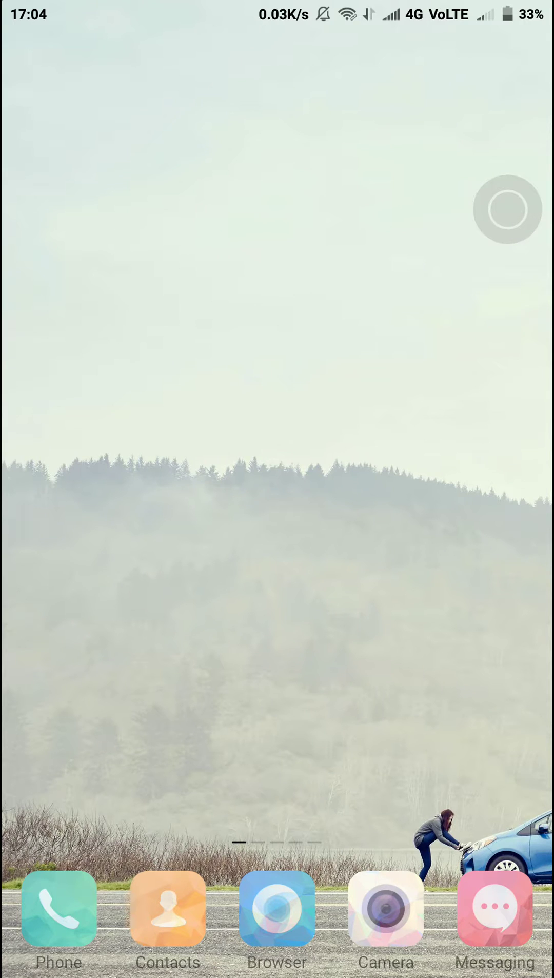
{"action": "left_click", "coordinate": [507, 209]}
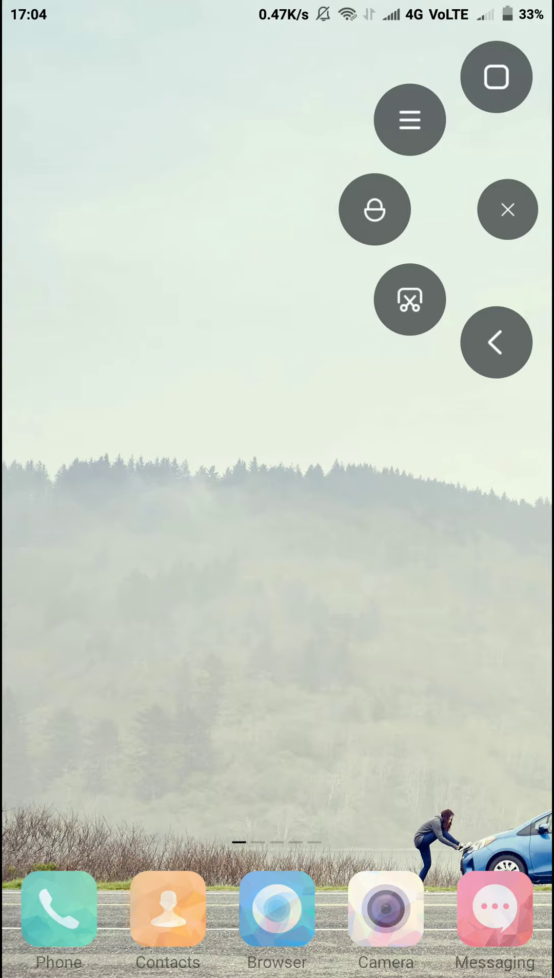
{"action": "left_click", "coordinate": [507, 209]}
{"action": "left_click", "coordinate": [508, 209]}
{"action": "left_click", "coordinate": [508, 209]}
Reposition the Quick ball lower on the edge, waking it and expanding and collapsing the ring there
{"action": "left_click_drag", "start_coordinate": [508, 209], "coordinate": [508, 486]}
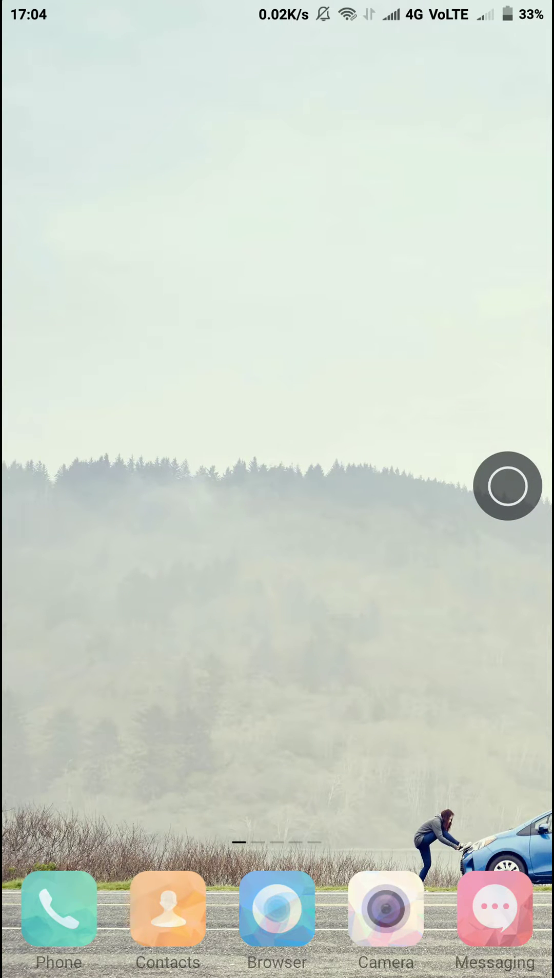
{"action": "left_click", "coordinate": [512, 490]}
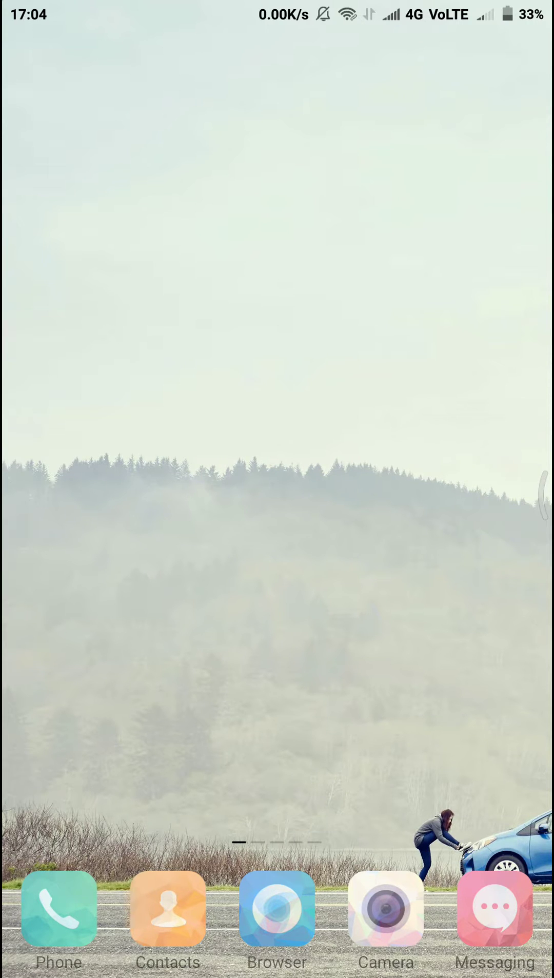
{"action": "left_click", "coordinate": [543, 495]}
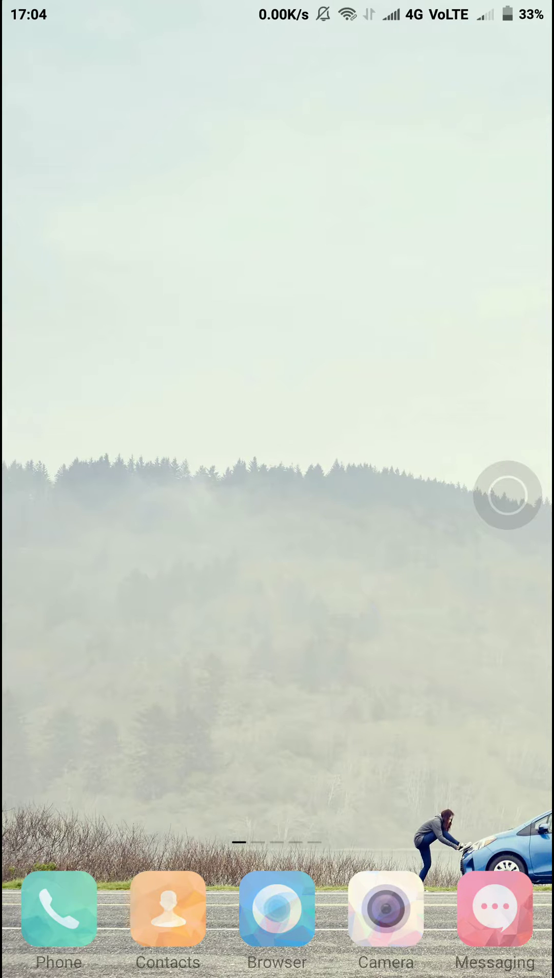
{"action": "left_click", "coordinate": [507, 495]}
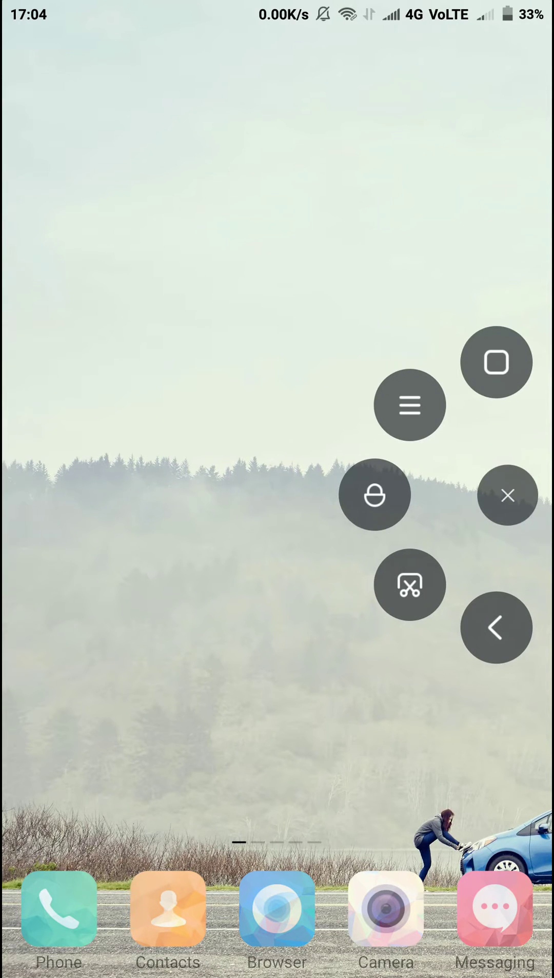
{"action": "left_click", "coordinate": [508, 495]}
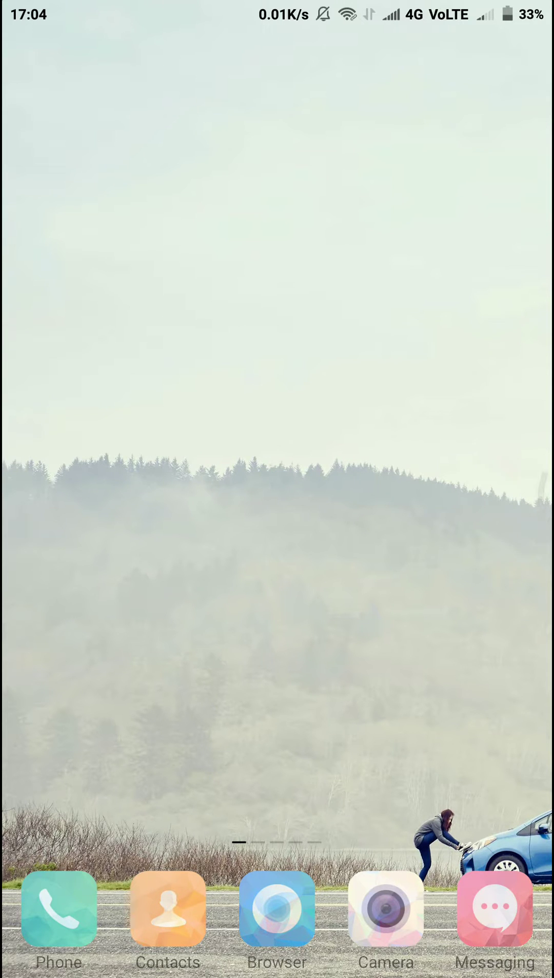
{"action": "left_click", "coordinate": [543, 496]}
{"action": "left_click", "coordinate": [507, 495]}
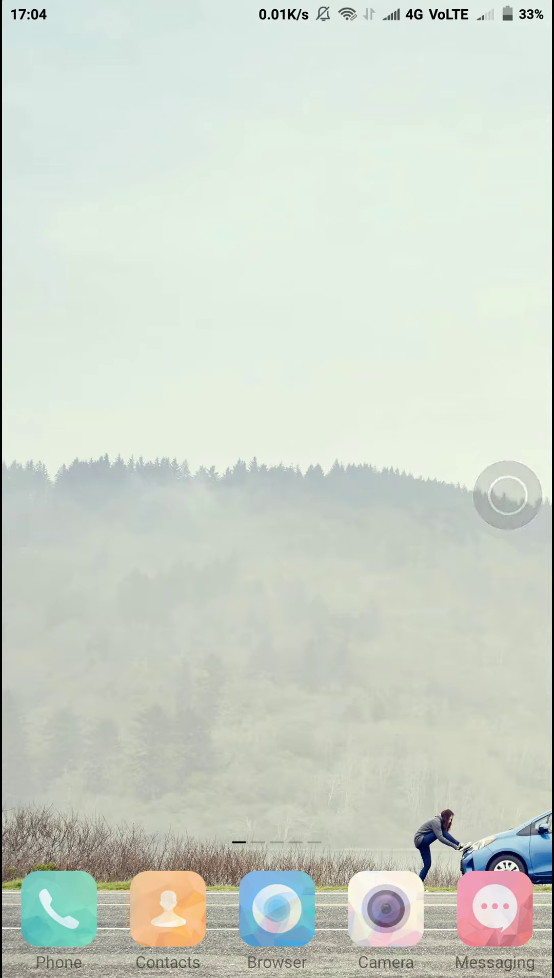
{"action": "left_click", "coordinate": [508, 495]}
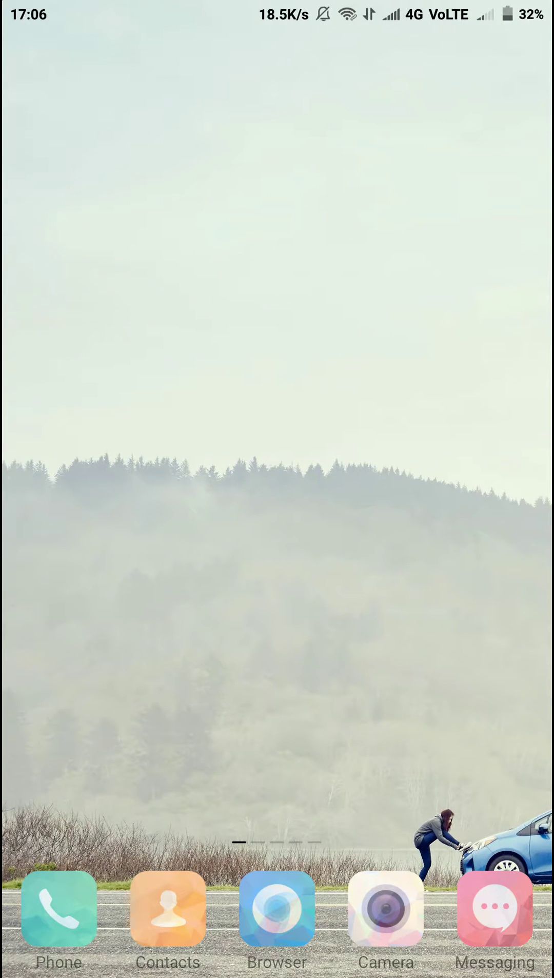
From the home screen reach Settings > Additional settings > Quick ball
{"action": "left_click_drag", "start_coordinate": [459, 489], "coordinate": [115, 490]}
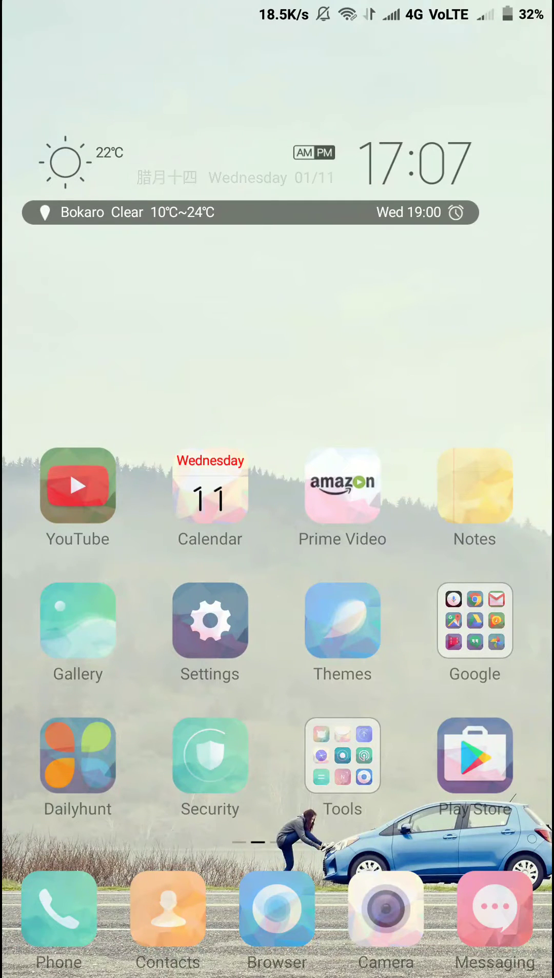
{"action": "left_click", "coordinate": [209, 621]}
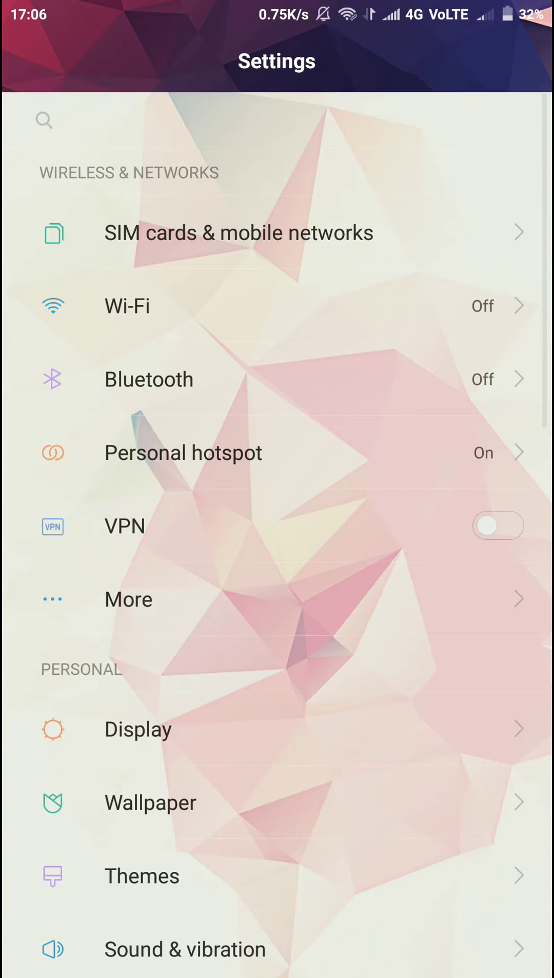
{"action": "left_click_drag", "start_coordinate": [407, 768], "coordinate": [443, 437]}
{"action": "left_click_drag", "start_coordinate": [443, 690], "coordinate": [476, 425]}
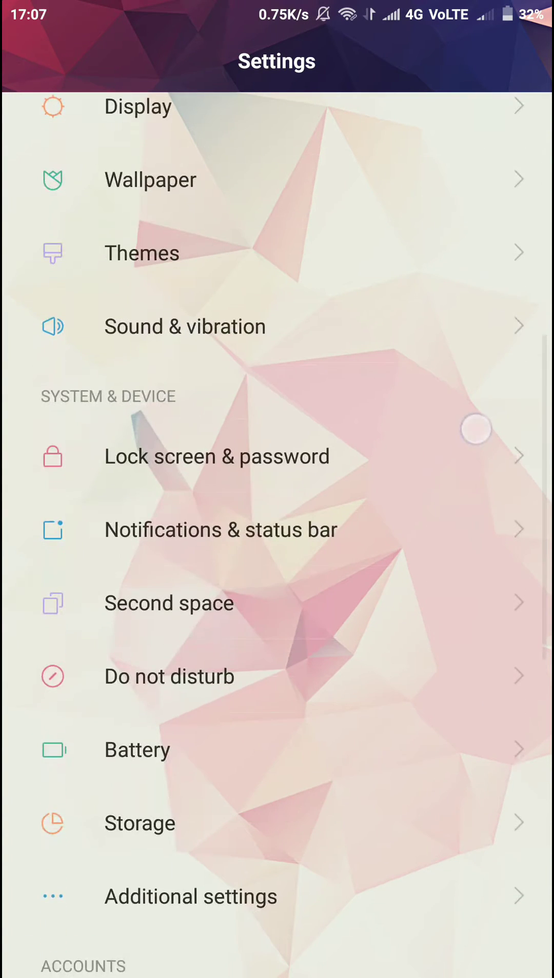
{"action": "left_click_drag", "start_coordinate": [399, 745], "coordinate": [404, 550]}
{"action": "left_click", "coordinate": [333, 695]}
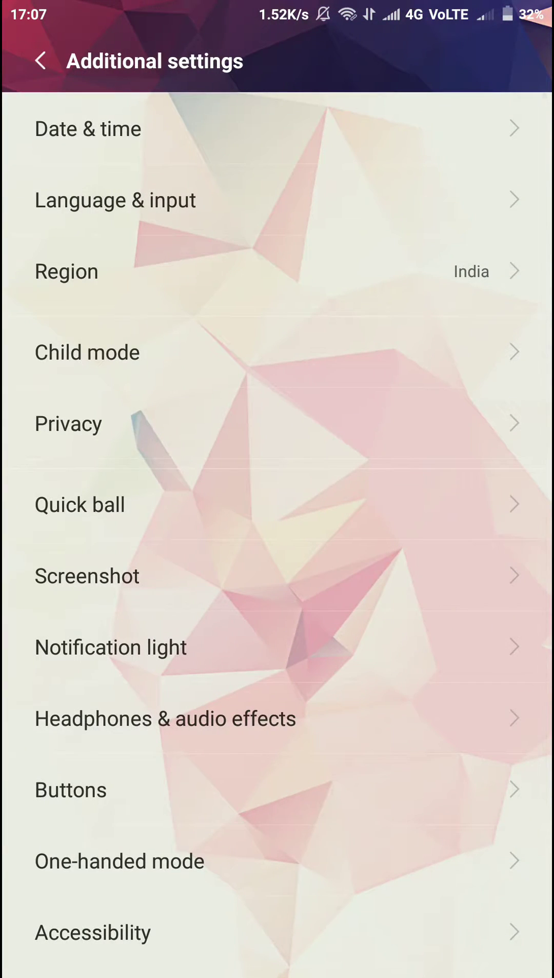
{"action": "left_click", "coordinate": [318, 516]}
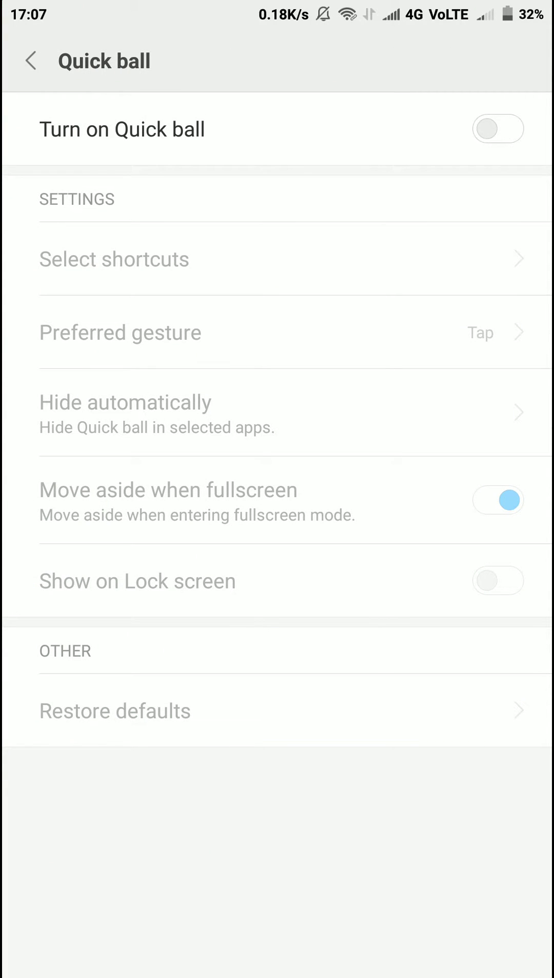
Switch Quick ball on, move the ball off the settings rows, then toggle it off and back on
{"action": "left_click", "coordinate": [498, 130]}
{"action": "left_click", "coordinate": [508, 497]}
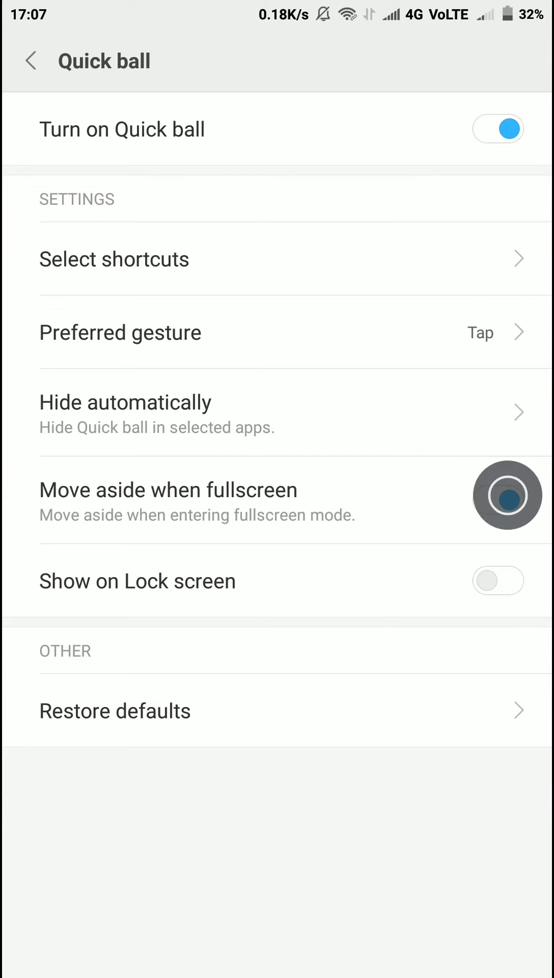
{"action": "mouse_move", "coordinate": [508, 495]}
{"action": "left_mouse_down"}
{"action": "mouse_move", "coordinate": [421, 792]}
{"action": "mouse_move", "coordinate": [412, 787]}
{"action": "left_mouse_up"}
{"action": "left_click", "coordinate": [507, 768]}
{"action": "left_click", "coordinate": [498, 129]}
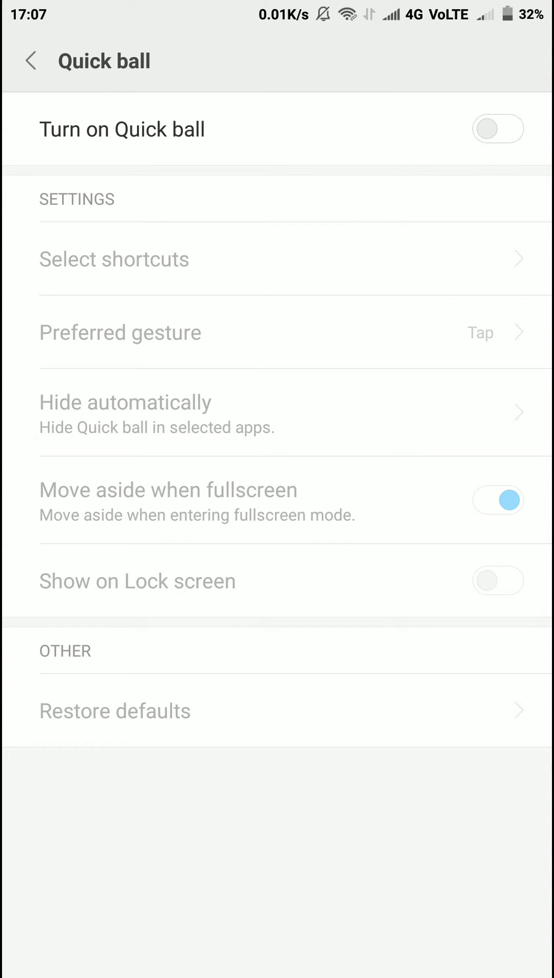
{"action": "left_click", "coordinate": [498, 129]}
Expand and collapse the Quick ball's ring a few times, then leave Settings via the ring
{"action": "left_click", "coordinate": [508, 756]}
{"action": "left_click", "coordinate": [506, 755]}
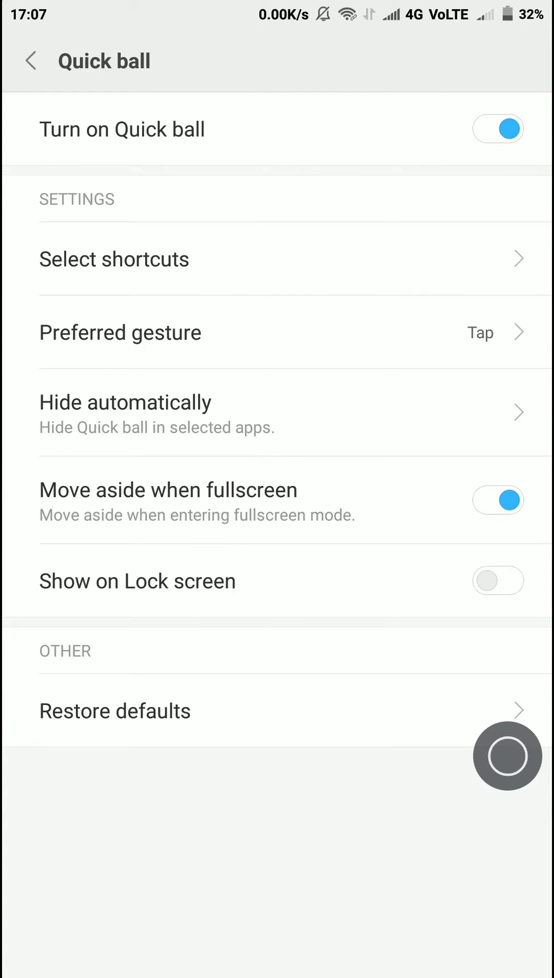
{"action": "left_click", "coordinate": [508, 756]}
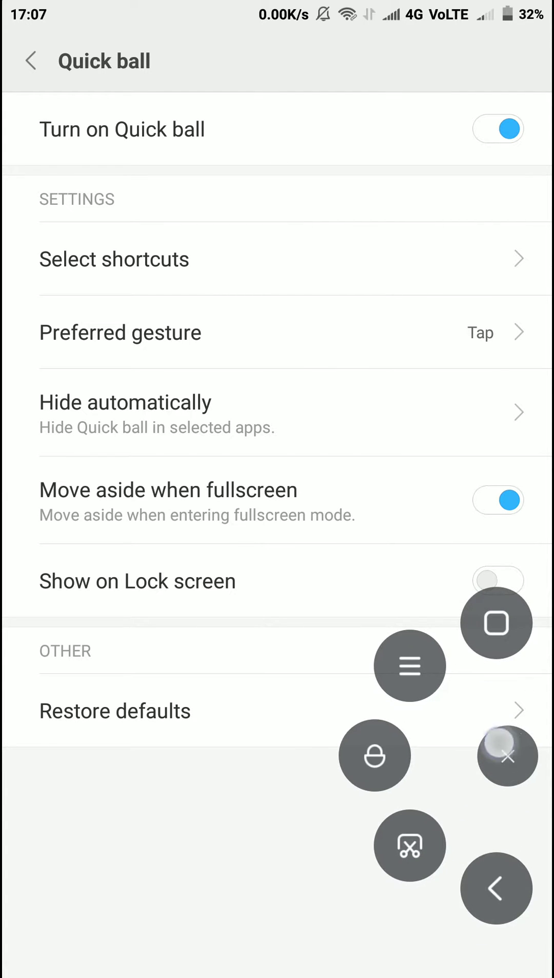
{"action": "left_click_drag", "start_coordinate": [501, 753], "coordinate": [490, 594]}
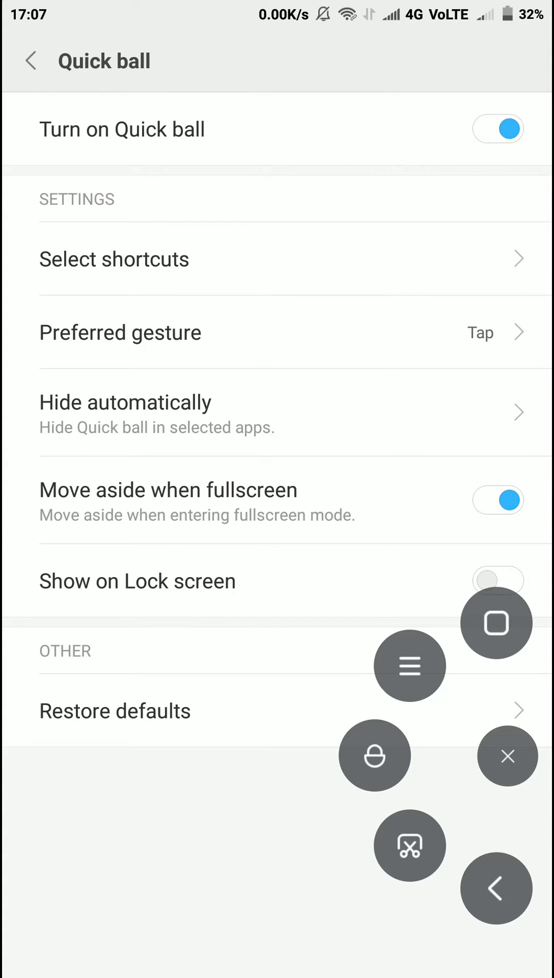
{"action": "left_click", "coordinate": [507, 756]}
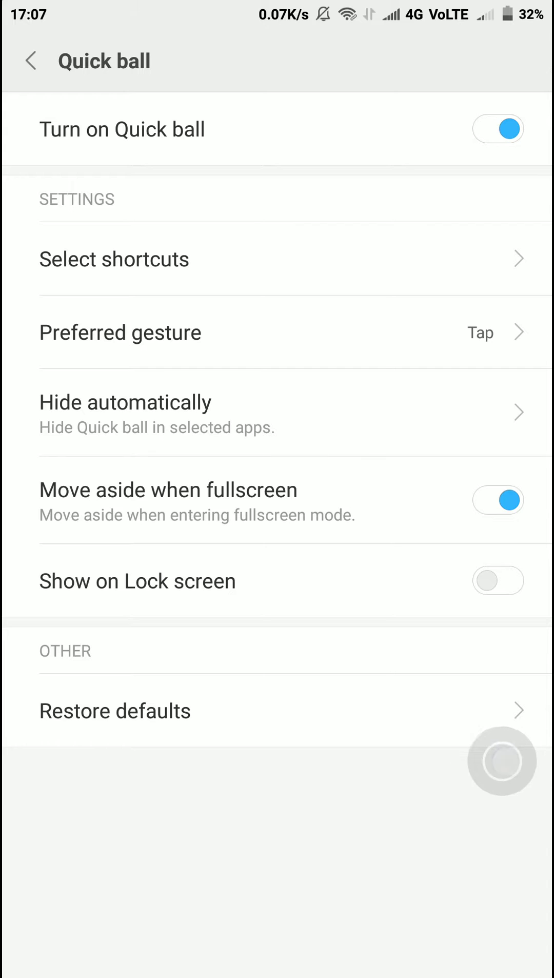
{"action": "left_click", "coordinate": [507, 769]}
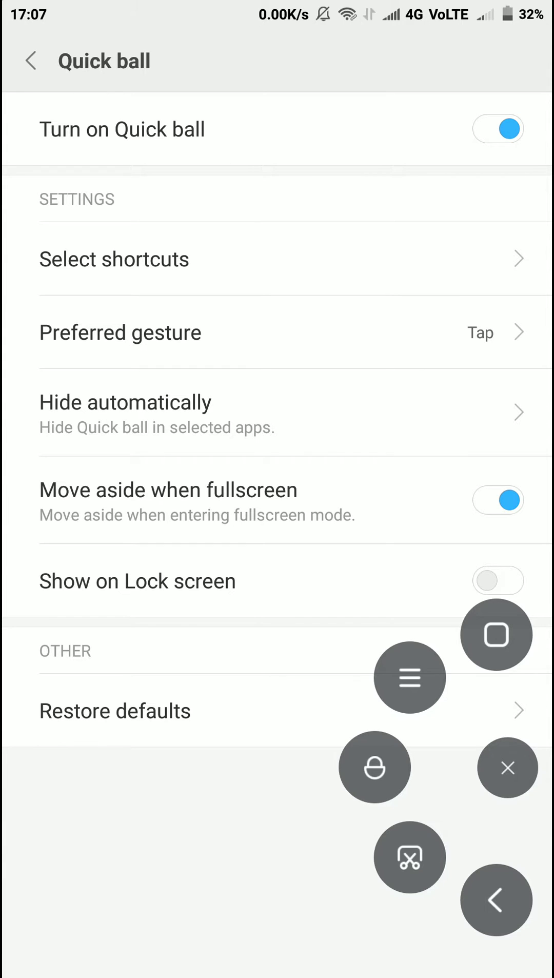
{"action": "left_click", "coordinate": [496, 634]}
Show and dismiss the recent apps overview, then expand the Quick ball ring on the home screen
{"action": "left_click", "coordinate": [508, 769]}
{"action": "left_click", "coordinate": [417, 678]}
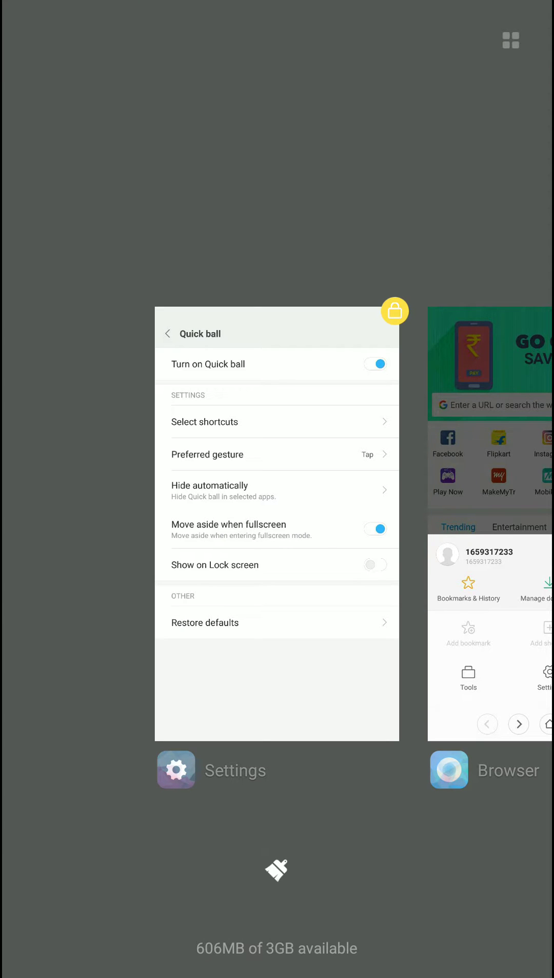
{"action": "key", "text": "Escape"}
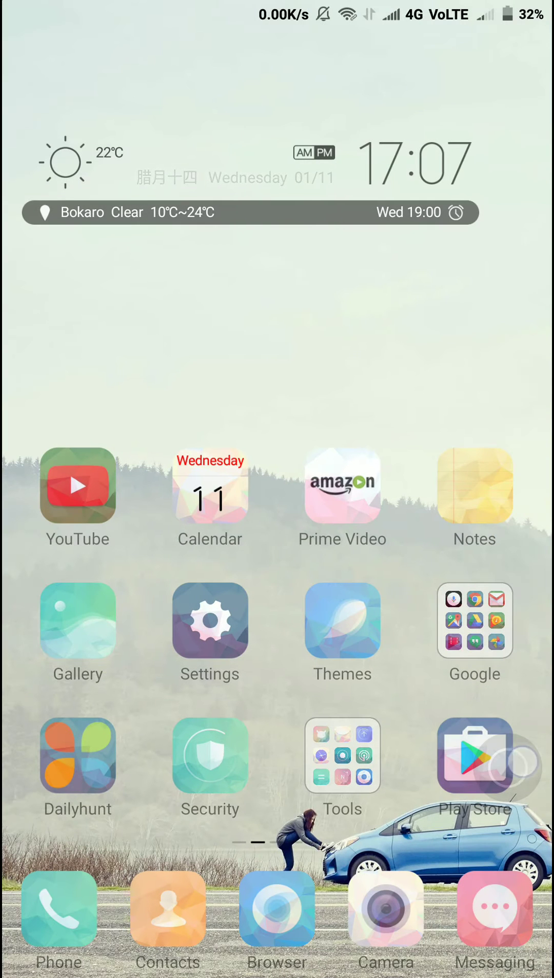
{"action": "left_click", "coordinate": [525, 764]}
{"action": "left_click", "coordinate": [374, 768]}
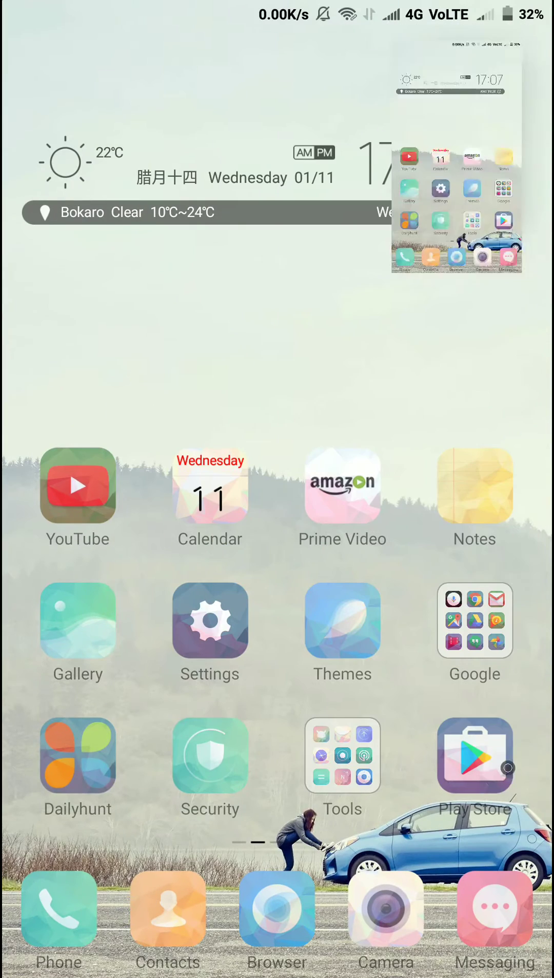
Try the Quick ball shortcuts again and return to the Quick ball settings page via recents
{"action": "left_click", "coordinate": [507, 769]}
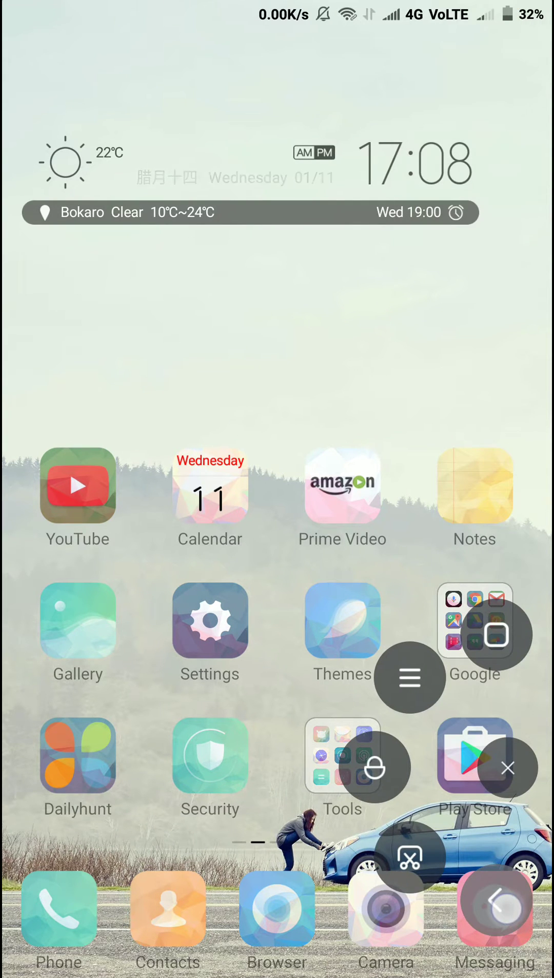
{"action": "left_click", "coordinate": [508, 768]}
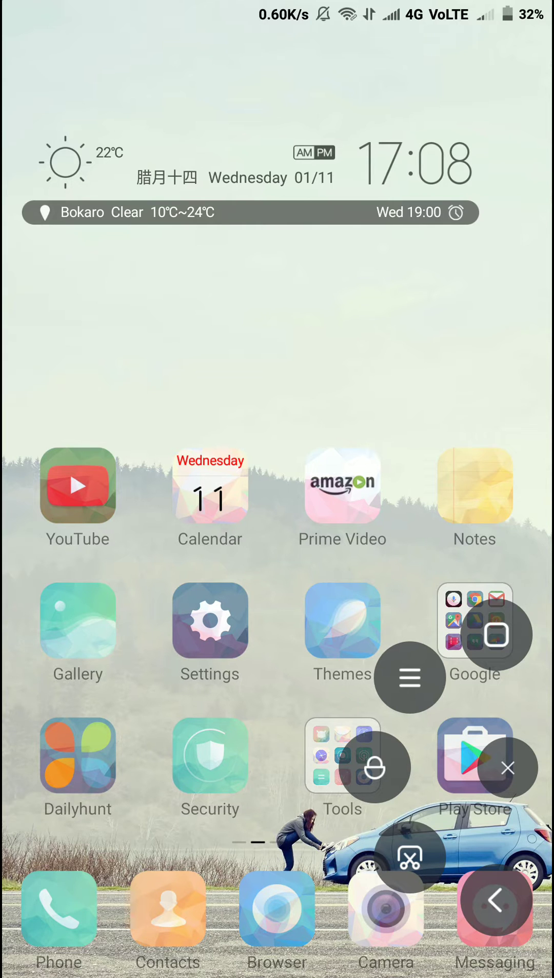
{"action": "left_click", "coordinate": [496, 635]}
{"action": "left_click", "coordinate": [324, 552]}
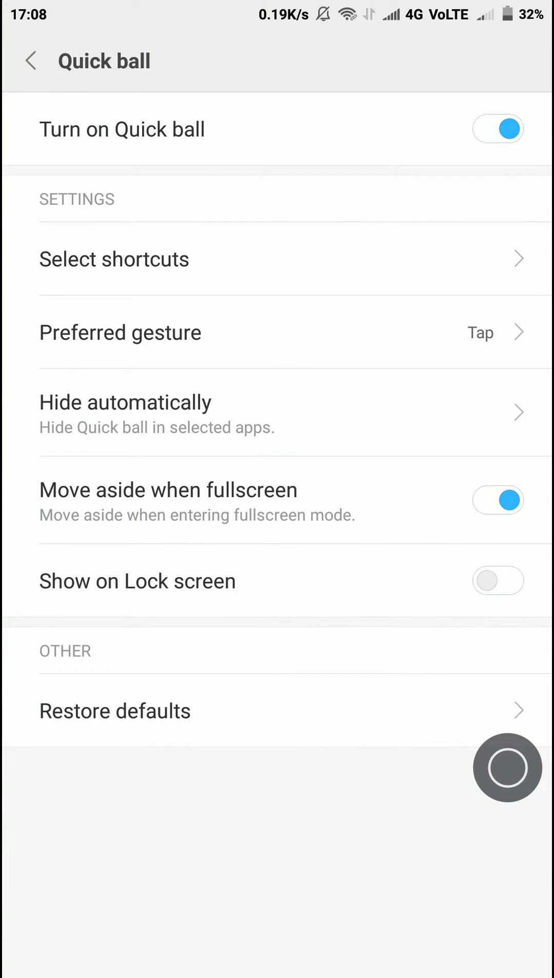
View the Select shortcuts list, try the Home shortcut from the ball, and return to the list via recents
{"action": "left_click", "coordinate": [470, 257]}
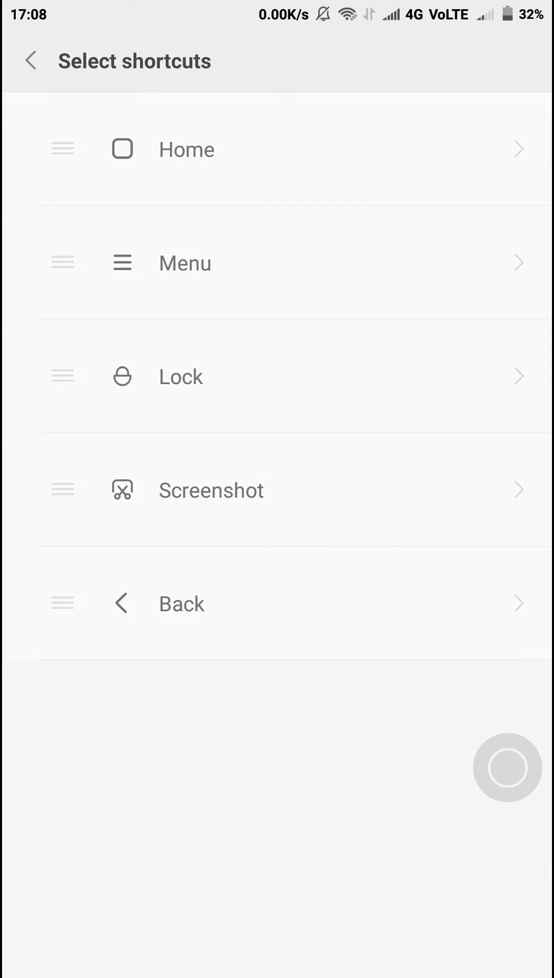
{"action": "left_click", "coordinate": [507, 767]}
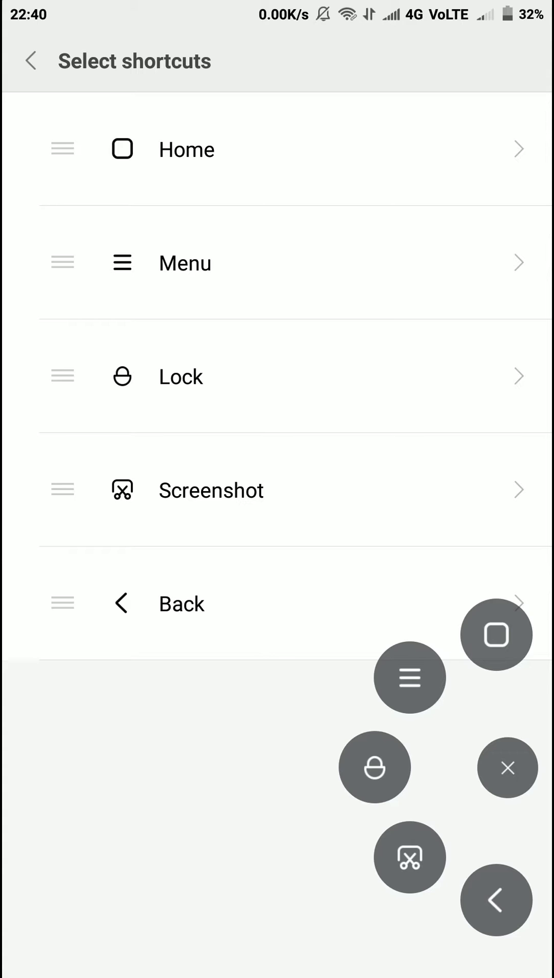
{"action": "left_click", "coordinate": [507, 155]}
{"action": "left_click", "coordinate": [449, 216]}
{"action": "left_click", "coordinate": [507, 767]}
{"action": "left_click", "coordinate": [490, 644]}
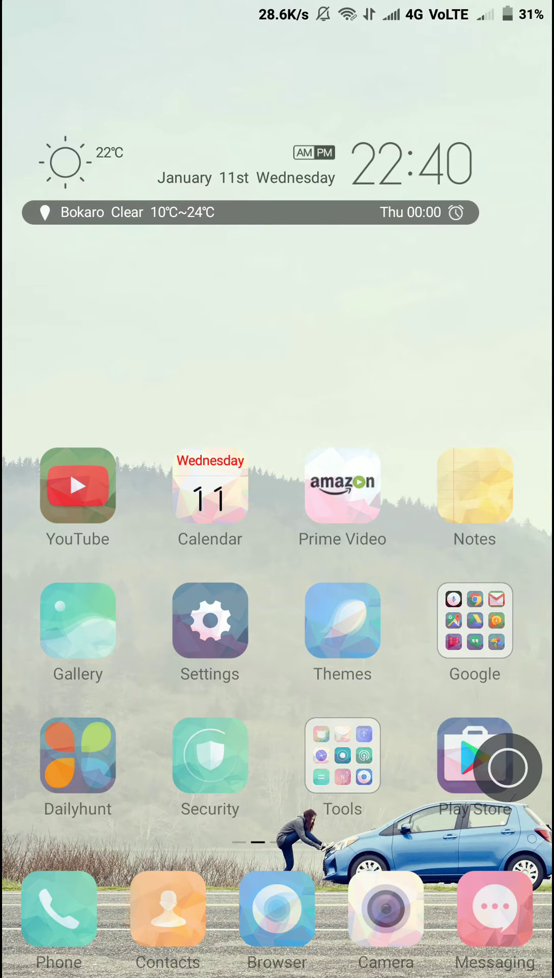
{"action": "left_click", "coordinate": [508, 767]}
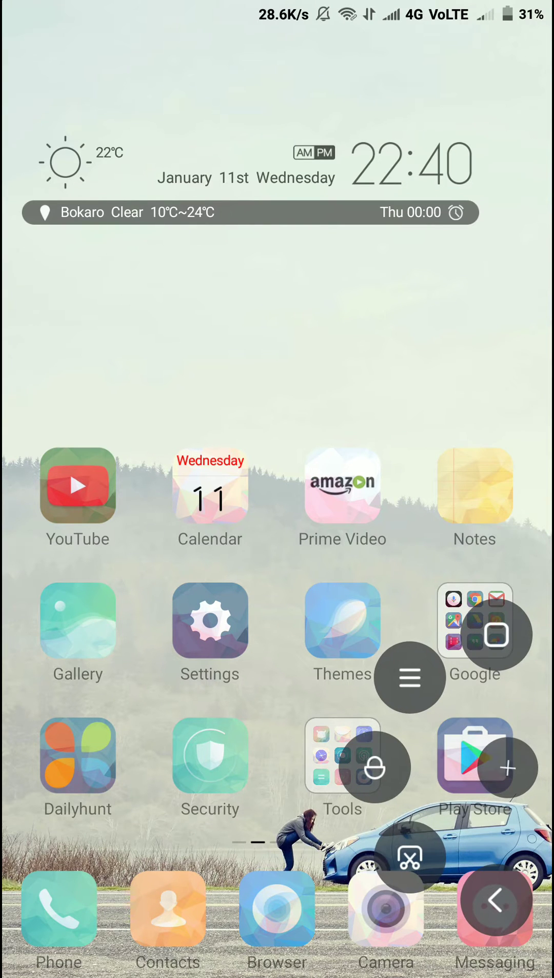
{"action": "left_click", "coordinate": [410, 677]}
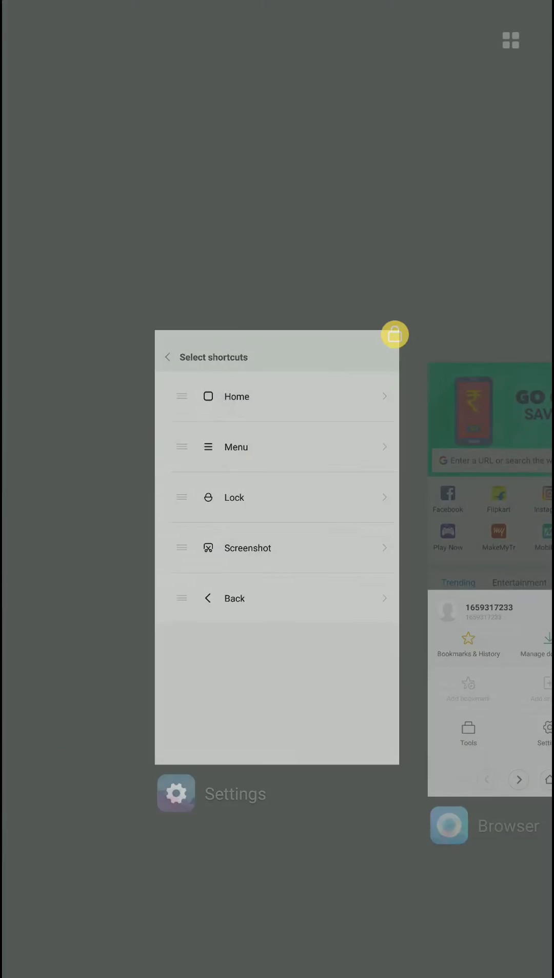
{"action": "left_click", "coordinate": [284, 506]}
Replace the Home shortcut with Wi-Fi and try the new Wi-Fi shortcut from the ball
{"action": "left_click", "coordinate": [275, 150]}
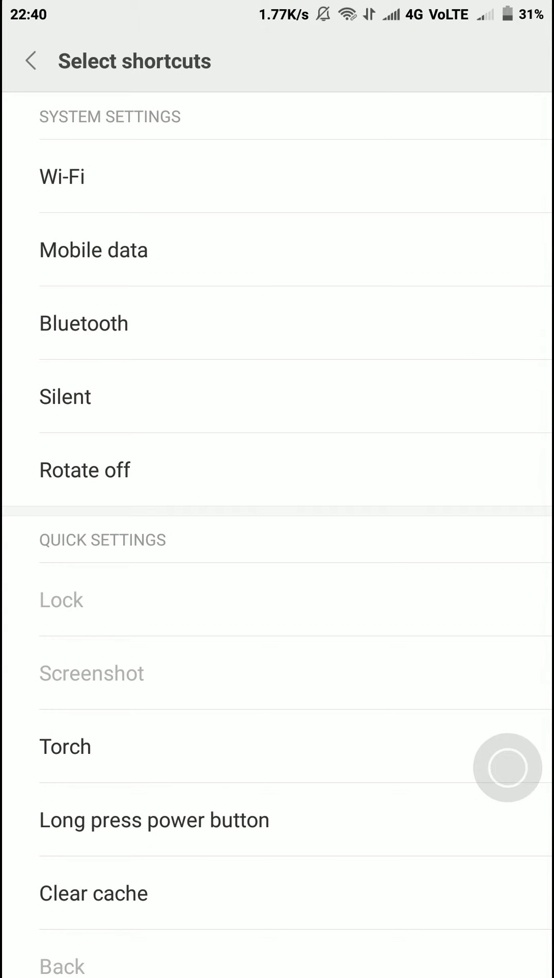
{"action": "scroll", "coordinate": [379, 631], "scroll_direction": "down", "scroll_amount": 4}
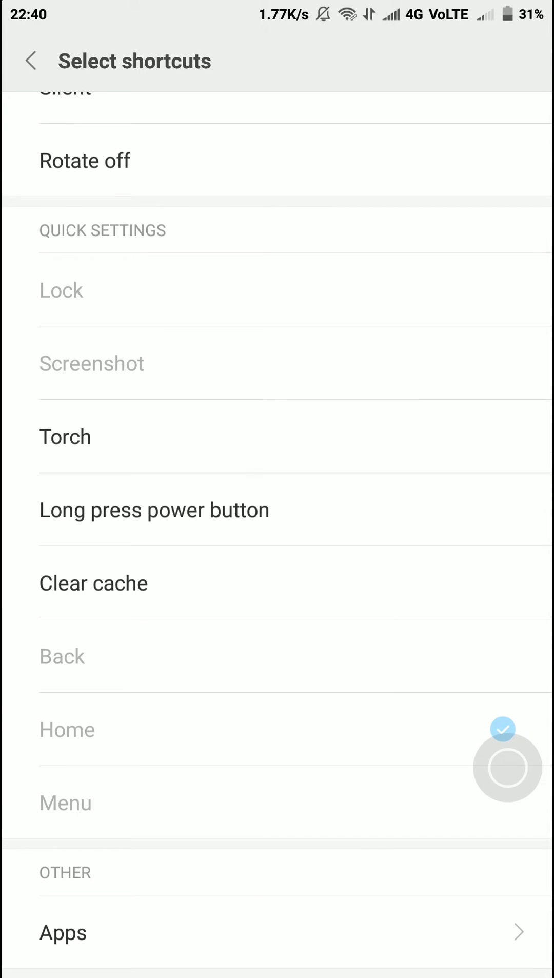
{"action": "scroll", "coordinate": [400, 730], "scroll_direction": "up", "scroll_amount": 5}
{"action": "left_click", "coordinate": [424, 182]}
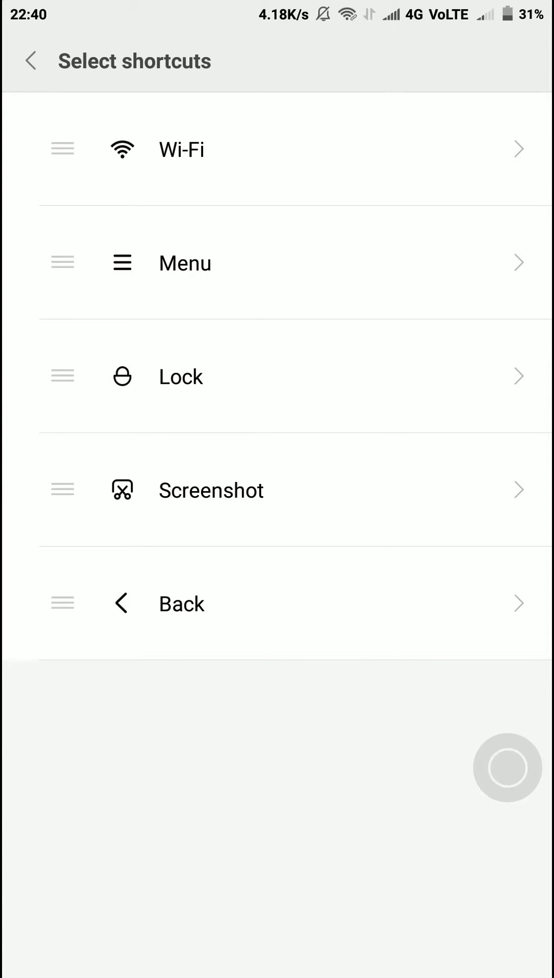
{"action": "left_click", "coordinate": [508, 767]}
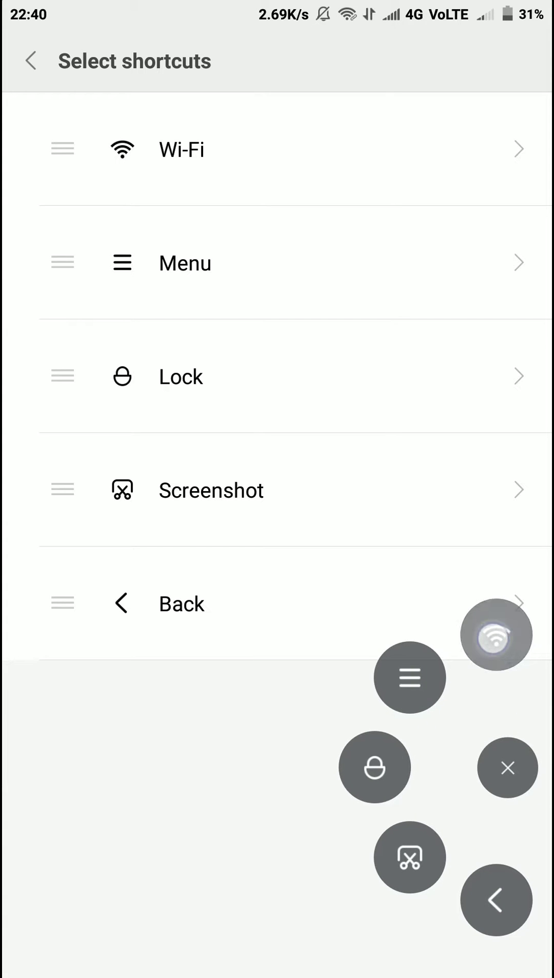
{"action": "left_click", "coordinate": [483, 724]}
Start replacing the Menu shortcut, choosing Other > Apps and selecting ABC Kids
{"action": "left_click", "coordinate": [508, 266]}
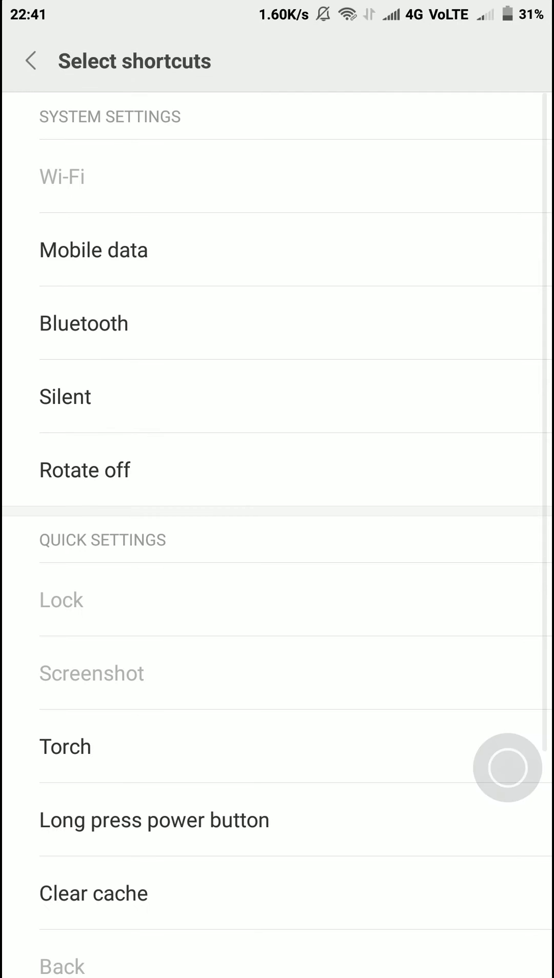
{"action": "left_click_drag", "start_coordinate": [493, 593], "coordinate": [493, 284]}
{"action": "left_click", "coordinate": [425, 644]}
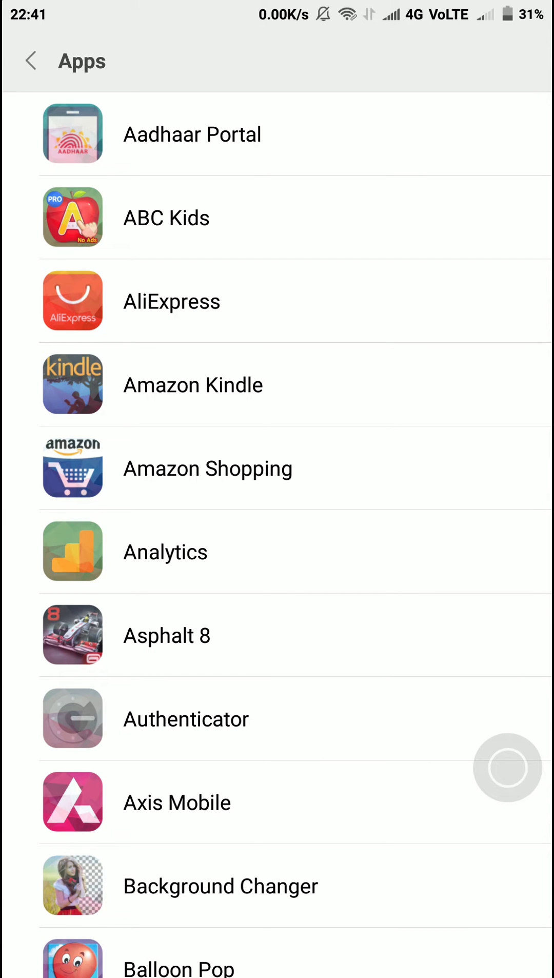
{"action": "left_click", "coordinate": [389, 215]}
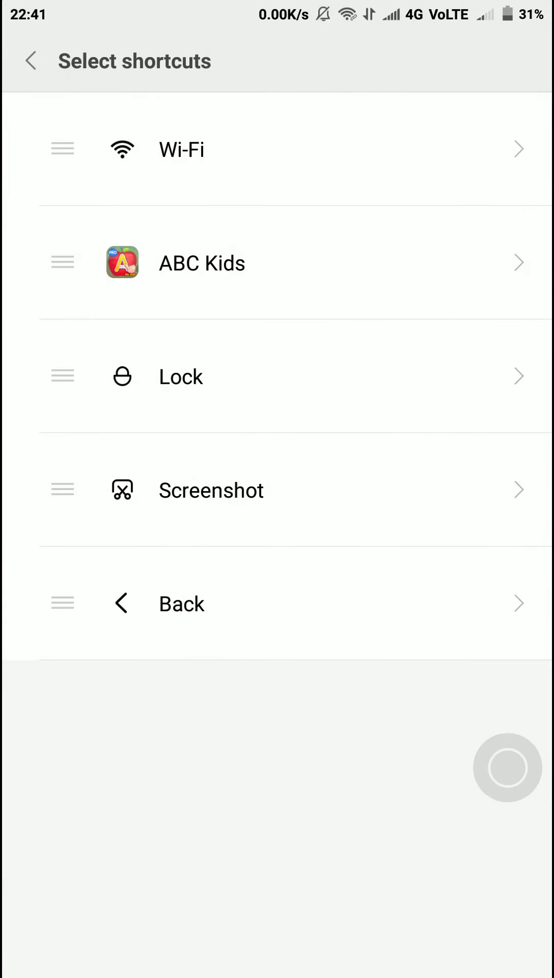
Try the new ABC Kids shortcut from the ball, look at the Back shortcut choices and back out unchanged
{"action": "left_click", "coordinate": [507, 770]}
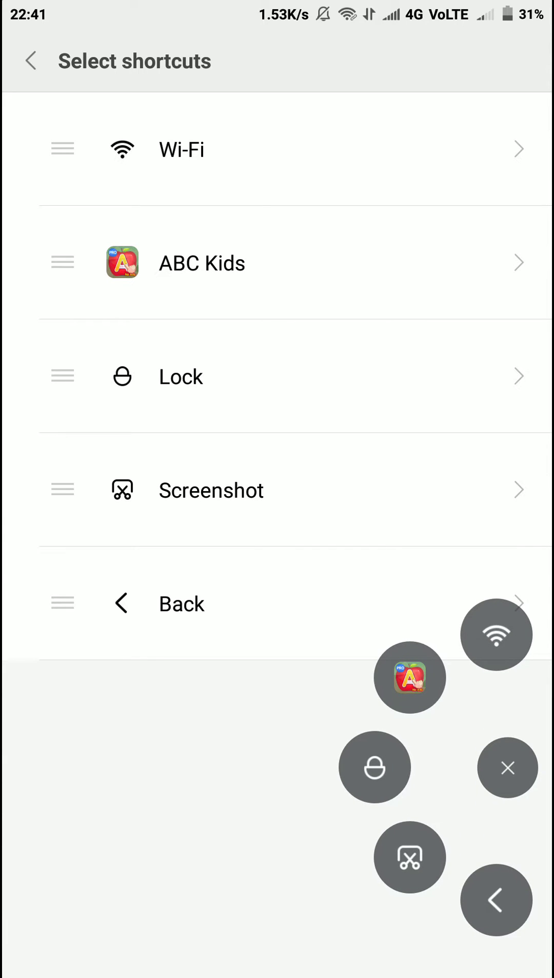
{"action": "left_click", "coordinate": [410, 677]}
{"action": "left_click", "coordinate": [367, 589]}
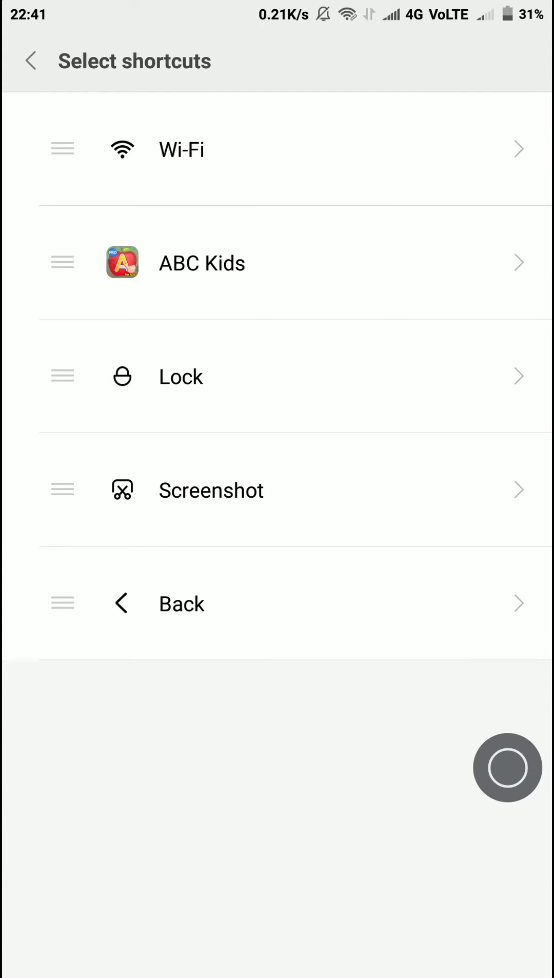
{"action": "left_click", "coordinate": [305, 603]}
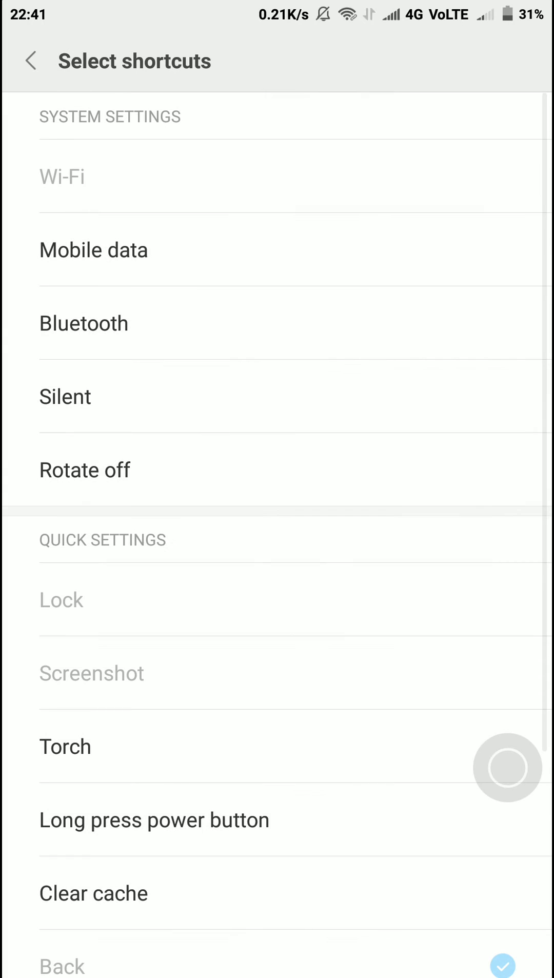
{"action": "scroll", "coordinate": [277, 489], "scroll_direction": "down", "scroll_amount": 5}
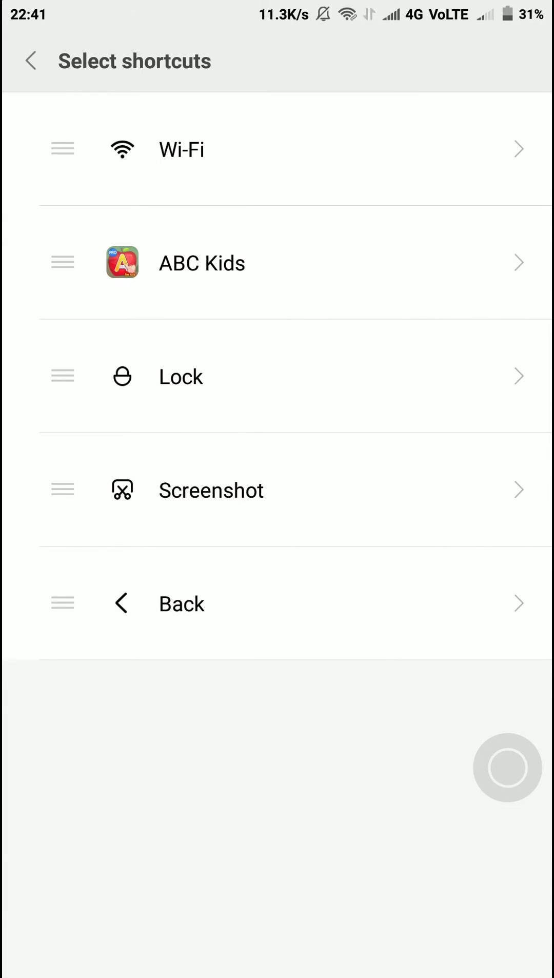
{"action": "key", "text": "Escape"}
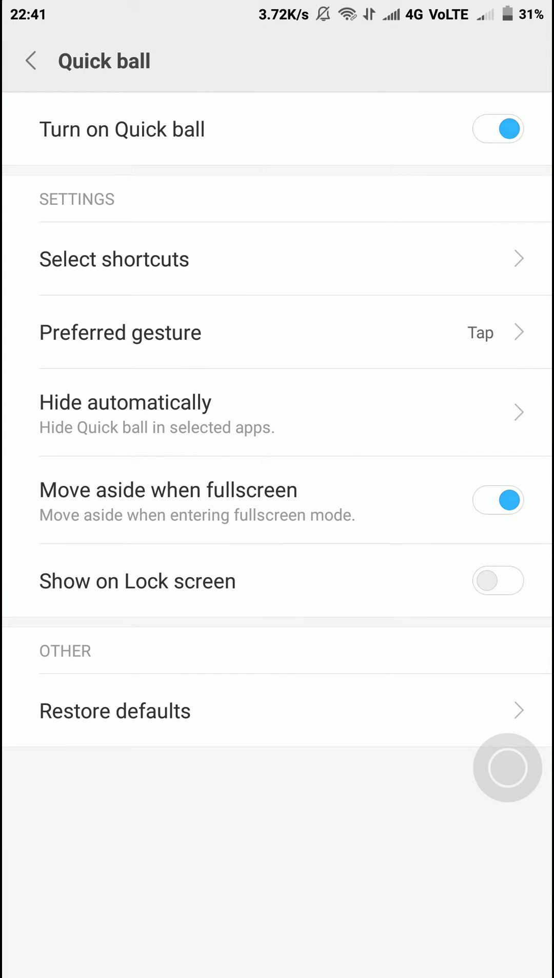
View the preferred gesture choices keeping Swipe, and shift the floating ball up and down
{"action": "left_click", "coordinate": [448, 344]}
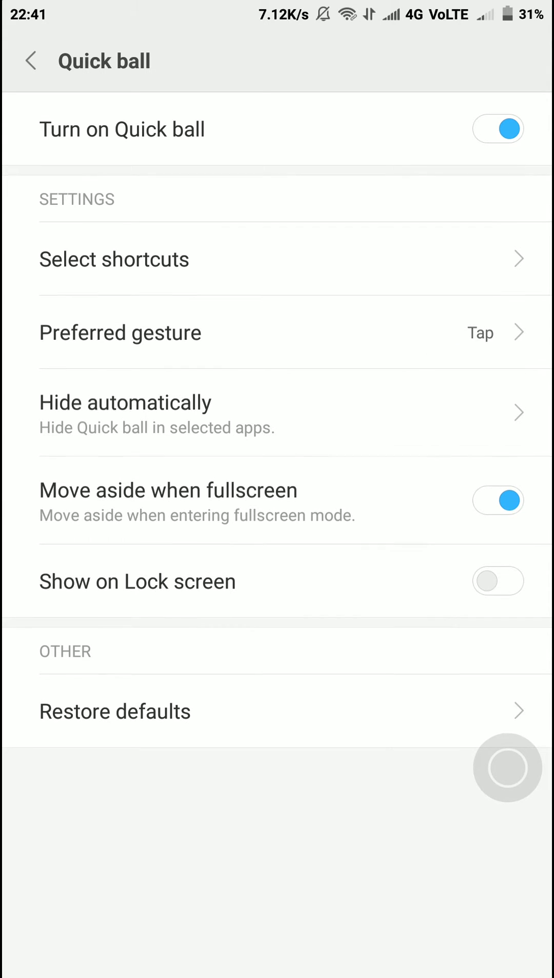
{"action": "left_click", "coordinate": [443, 343]}
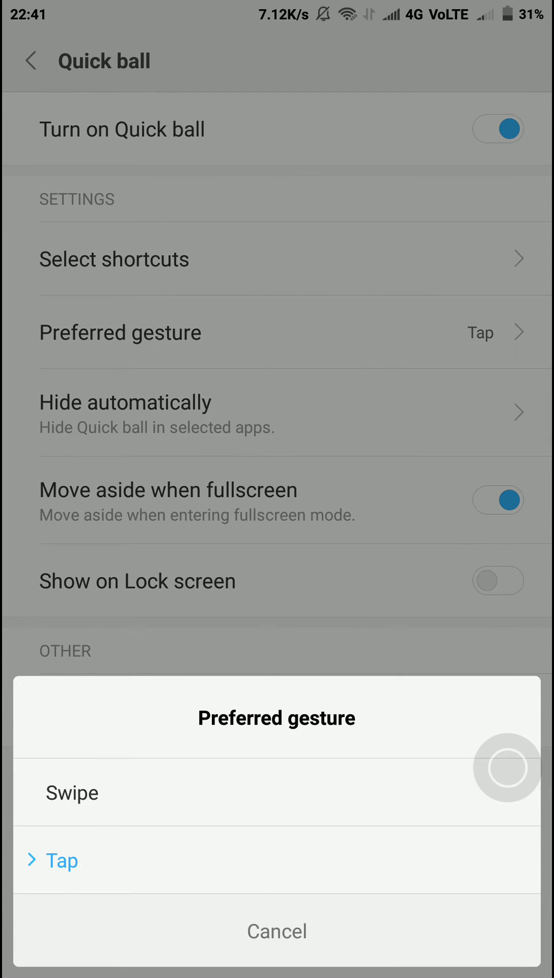
{"action": "left_click", "coordinate": [229, 792]}
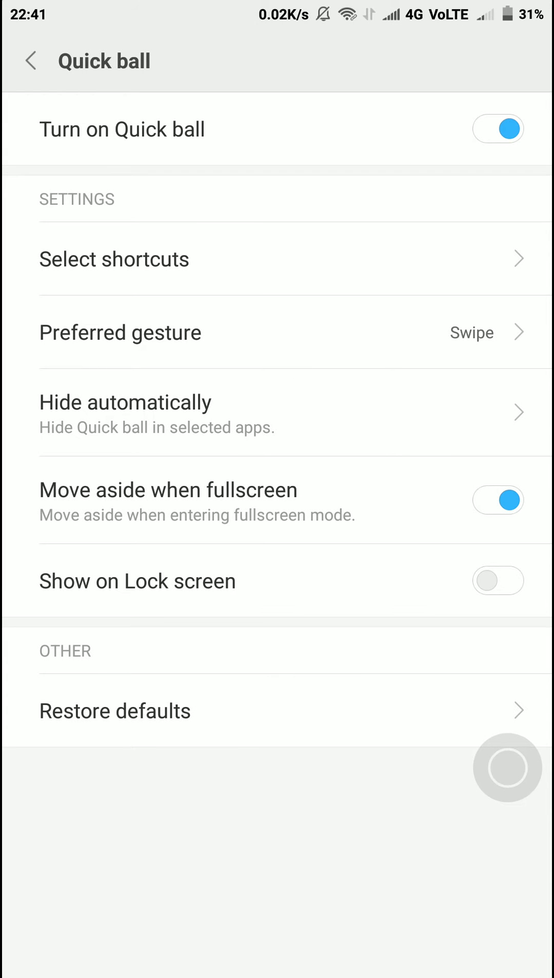
{"action": "left_click_drag", "start_coordinate": [508, 768], "coordinate": [504, 655]}
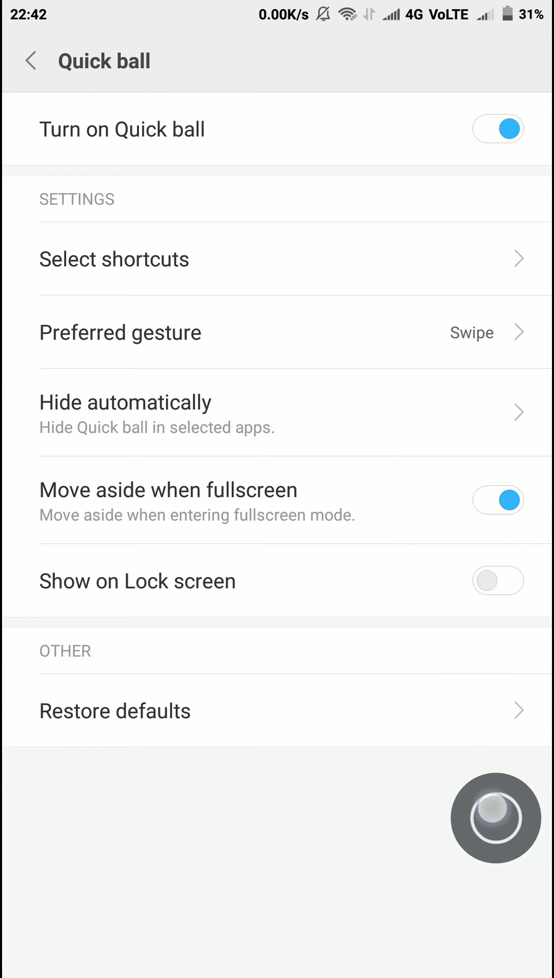
{"action": "left_click_drag", "start_coordinate": [504, 633], "coordinate": [498, 819]}
Set the Quick ball's preferred gesture to Tap
{"action": "left_click", "coordinate": [275, 333]}
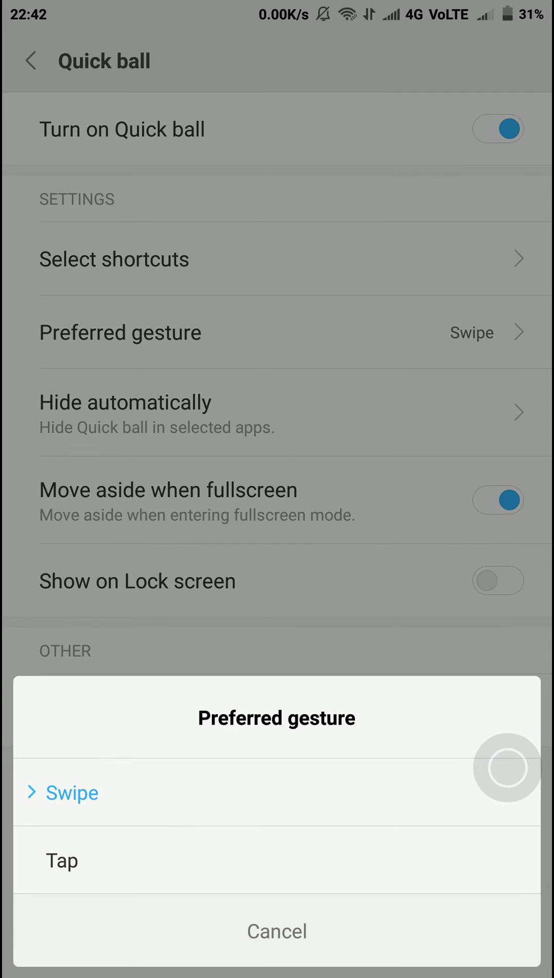
{"action": "left_click", "coordinate": [277, 860]}
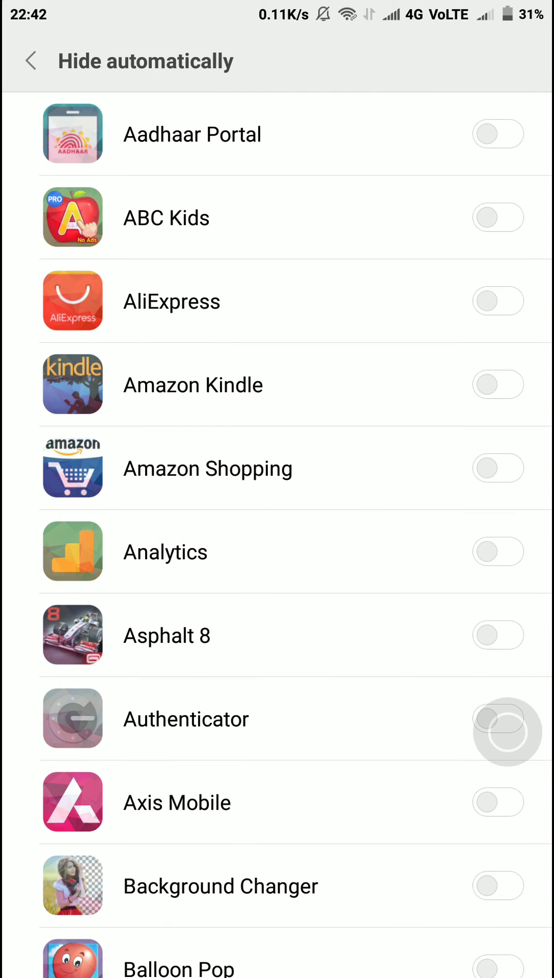
{"action": "scroll", "coordinate": [376, 415], "scroll_direction": "down", "scroll_amount": 3}
Turn auto-hide on for Amazon Kindle, test the ball, turn it off again and return to Quick ball settings
{"action": "left_click", "coordinate": [498, 184]}
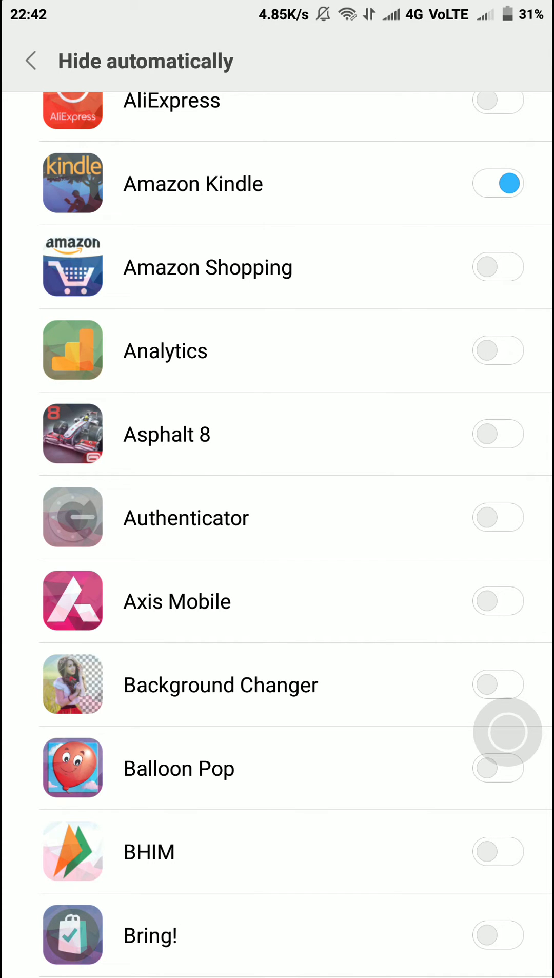
{"action": "left_click", "coordinate": [508, 733]}
{"action": "left_click", "coordinate": [508, 732]}
{"action": "scroll", "coordinate": [400, 520], "scroll_direction": "up", "scroll_amount": 3}
{"action": "left_click", "coordinate": [498, 385]}
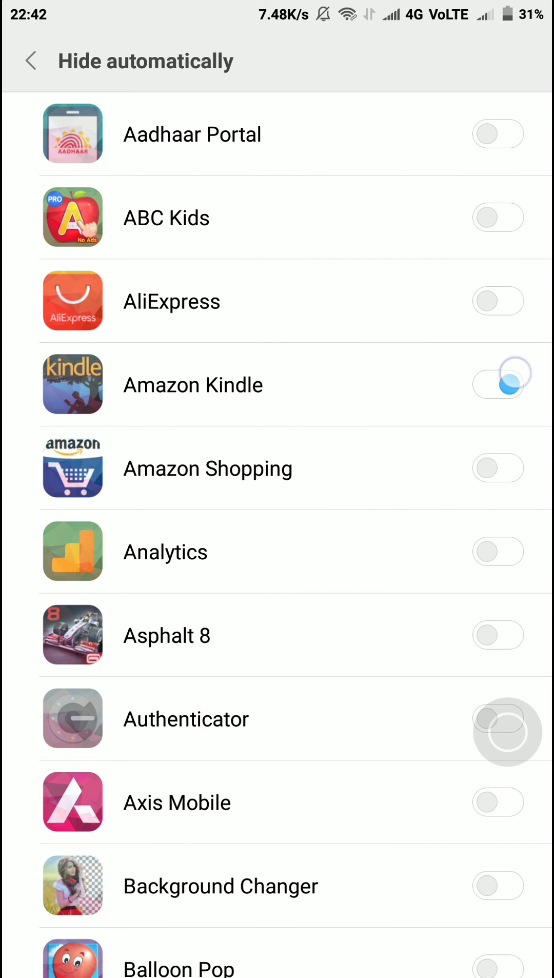
{"action": "left_click", "coordinate": [31, 62]}
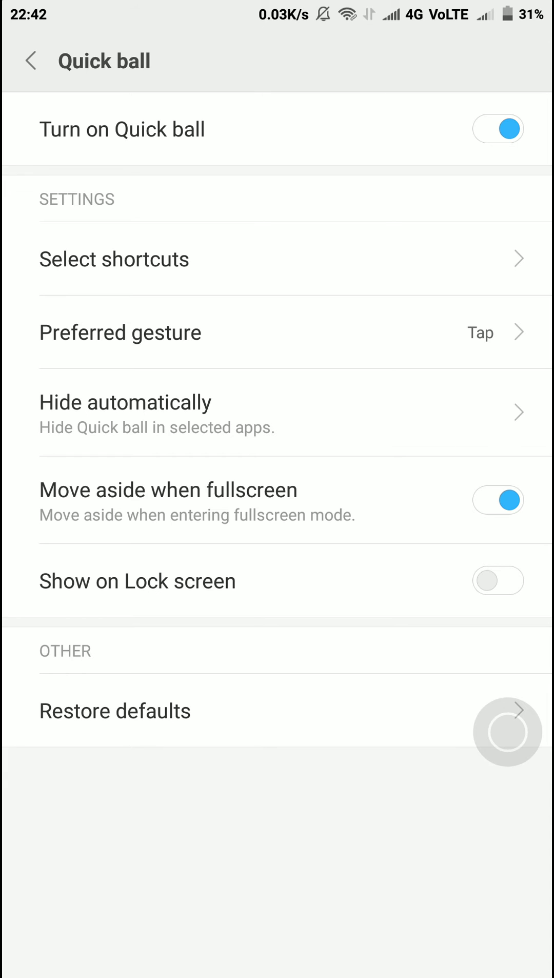
{"action": "left_click", "coordinate": [497, 500]}
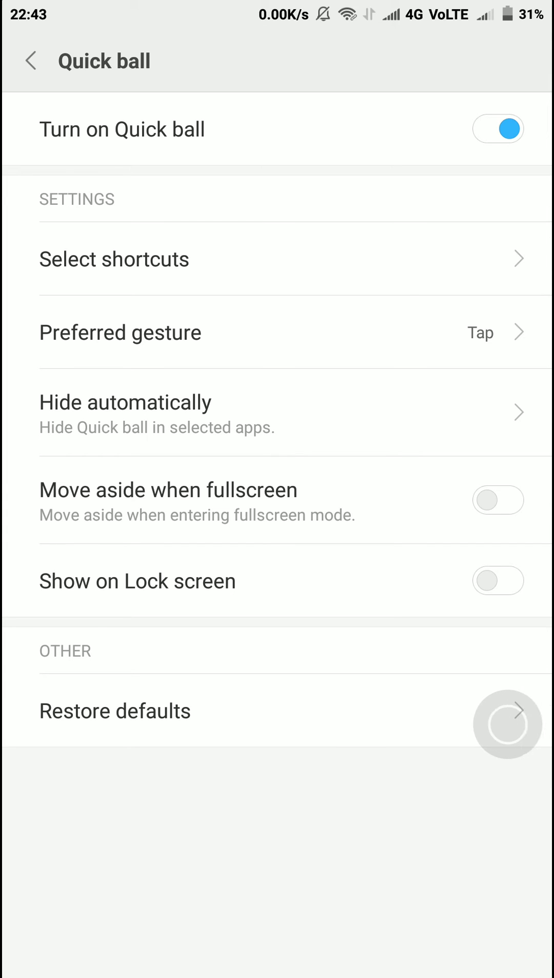
{"action": "left_click", "coordinate": [498, 500]}
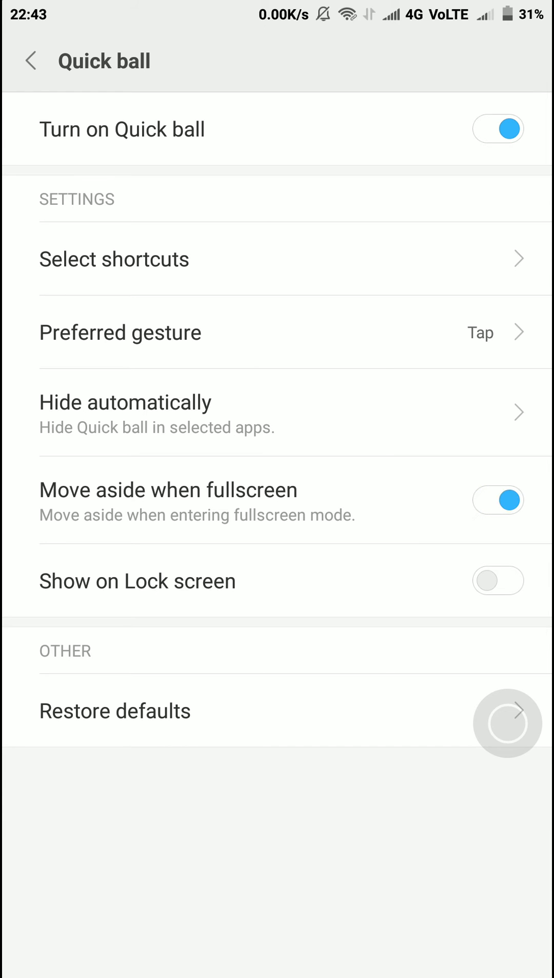
{"action": "left_click_drag", "start_coordinate": [446, 506], "coordinate": [419, 642]}
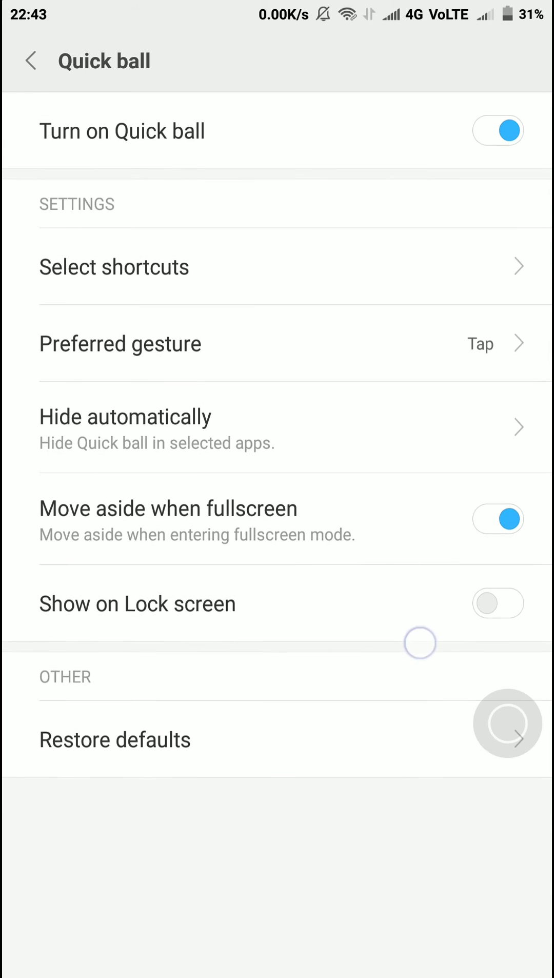
{"action": "left_click", "coordinate": [508, 723]}
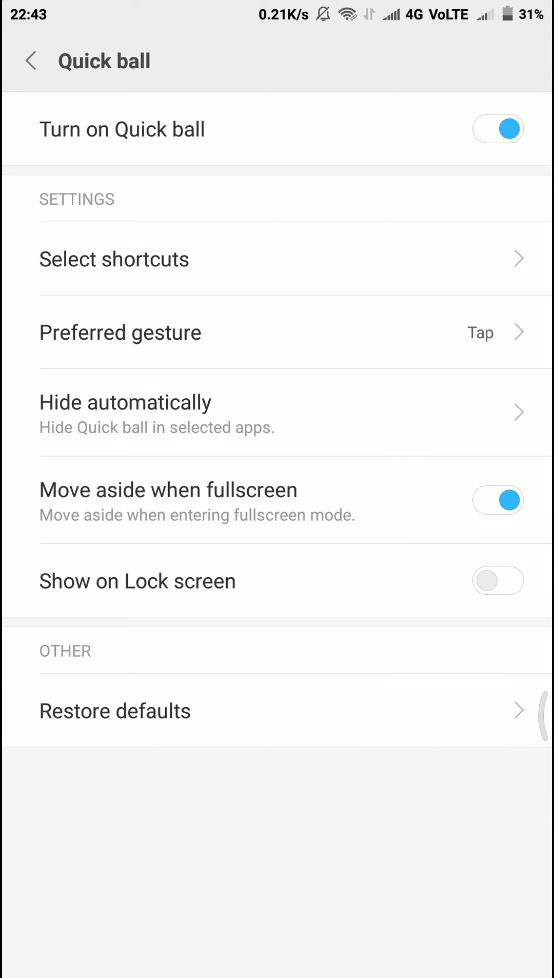
Toggle Show on Lock screen a few times, leaving it switched on
{"action": "left_click", "coordinate": [498, 581]}
{"action": "left_click", "coordinate": [498, 581]}
{"action": "left_click", "coordinate": [488, 581]}
{"action": "left_click", "coordinate": [498, 581]}
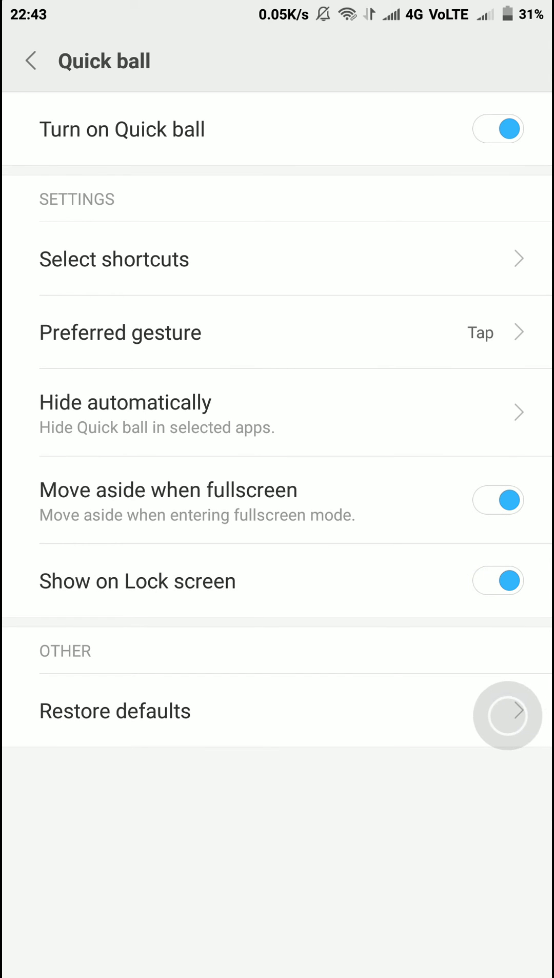
Expand the Quick ball ring repeatedly, drag the ball around and collapse it lower on the edge
{"action": "left_click", "coordinate": [508, 715]}
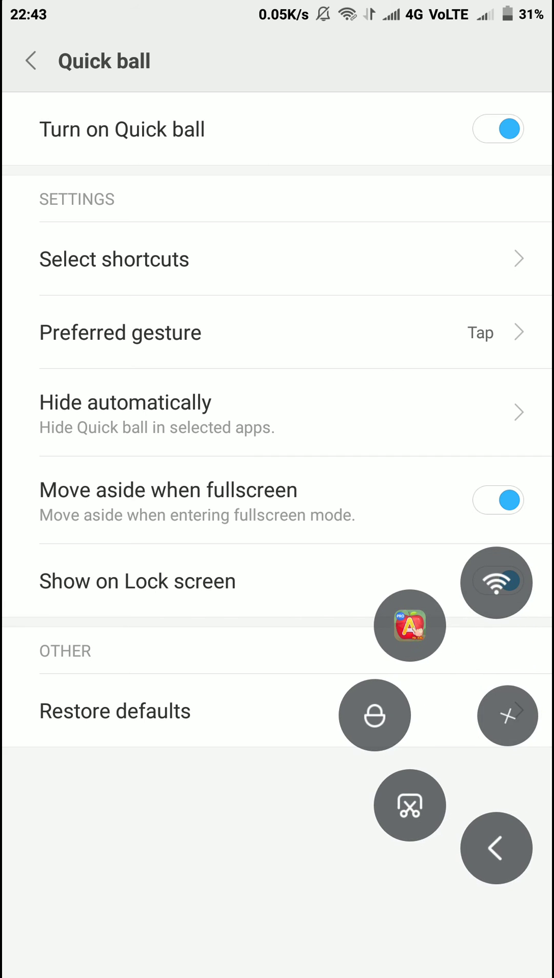
{"action": "left_click", "coordinate": [508, 716]}
{"action": "left_click", "coordinate": [508, 715]}
{"action": "left_click_drag", "start_coordinate": [504, 581], "coordinate": [413, 636]}
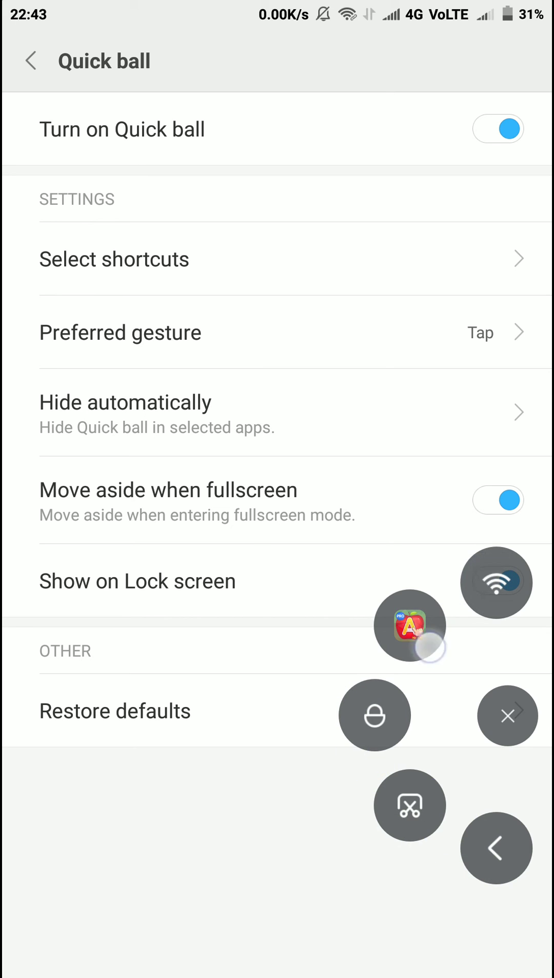
{"action": "left_click_drag", "start_coordinate": [413, 636], "coordinate": [476, 844]}
{"action": "left_click", "coordinate": [279, 803]}
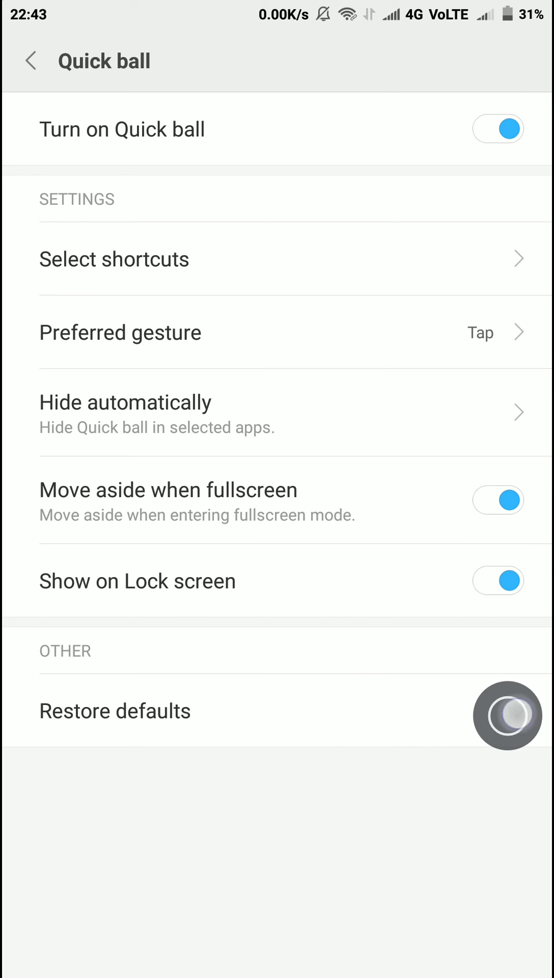
{"action": "left_click_drag", "start_coordinate": [502, 754], "coordinate": [506, 775]}
Restore Quick ball defaults with OK, then expand the ball to see the default shortcuts and collapse it
{"action": "left_click", "coordinate": [452, 699]}
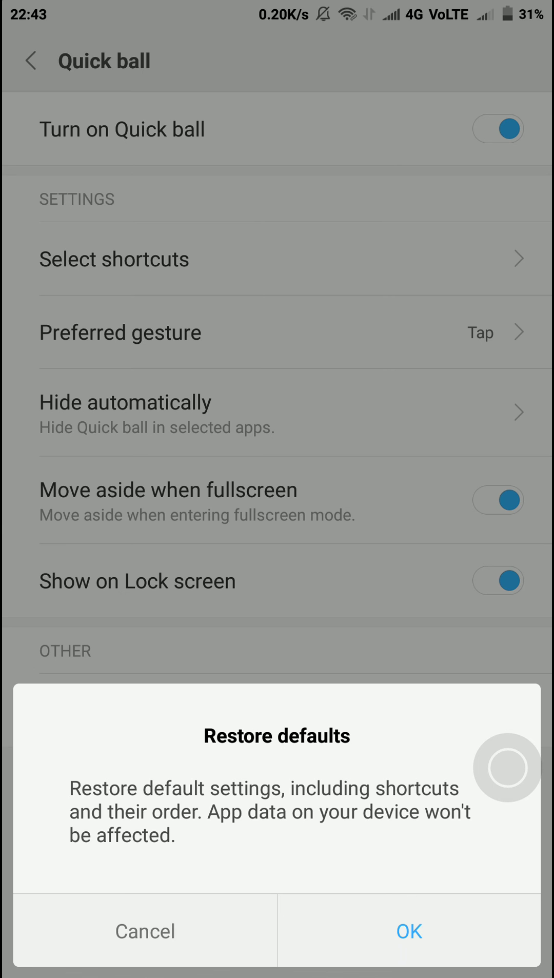
{"action": "left_click", "coordinate": [412, 932]}
{"action": "left_click", "coordinate": [507, 558]}
{"action": "left_click_drag", "start_coordinate": [496, 424], "coordinate": [512, 698]}
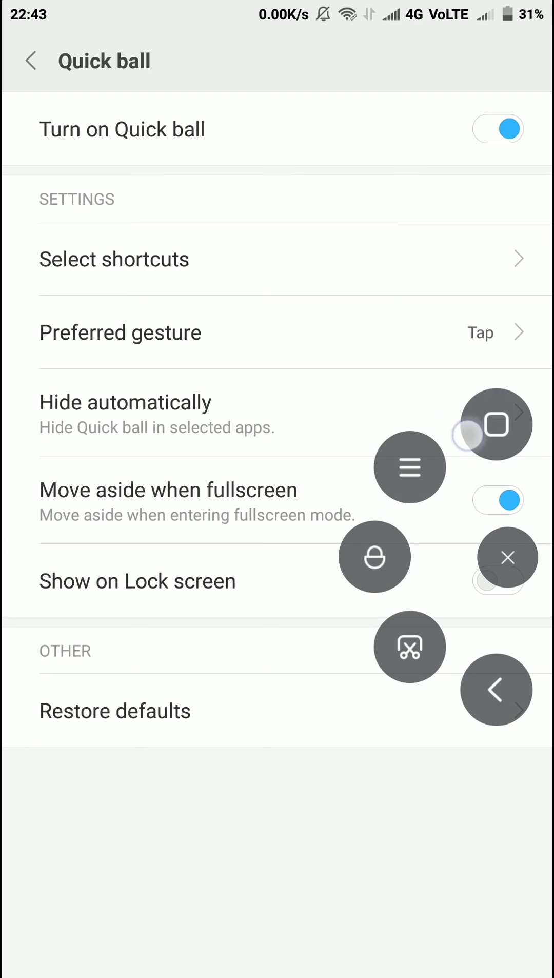
{"action": "left_click_drag", "start_coordinate": [512, 699], "coordinate": [477, 679]}
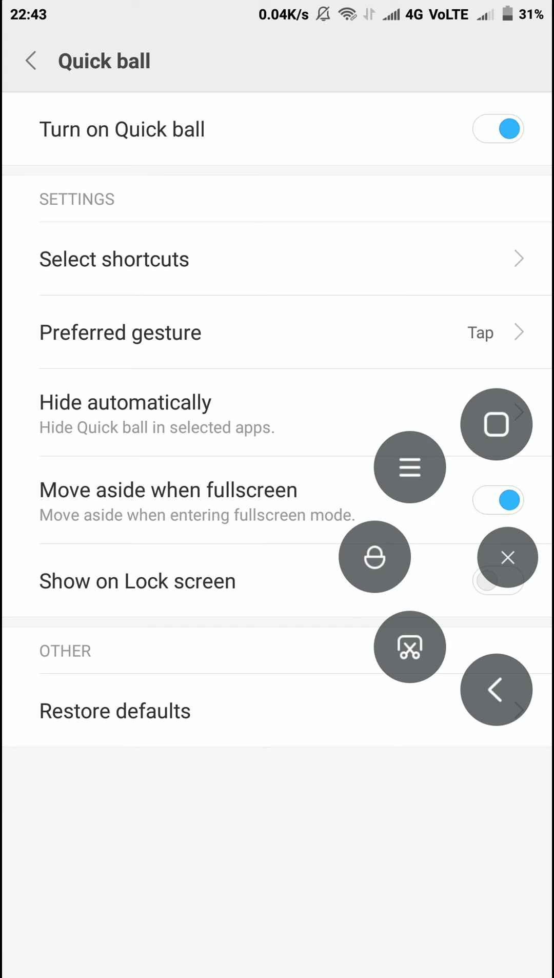
{"action": "left_click", "coordinate": [507, 557]}
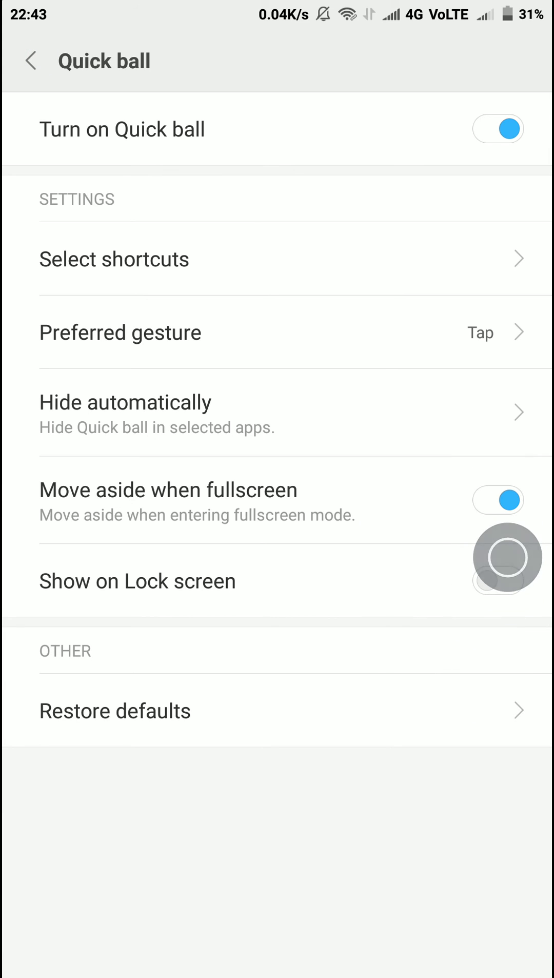